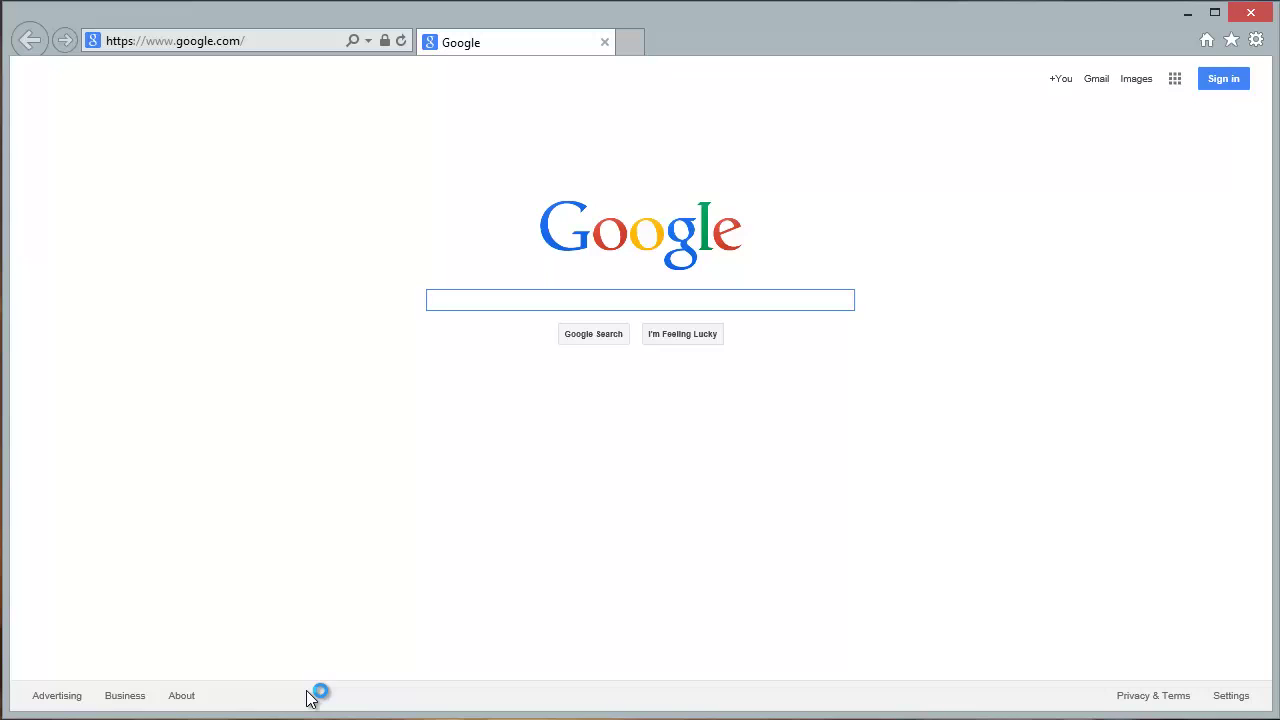
Step: Go to the Cengage SAM site by entering sam in the browser's address bar
click(274, 43)
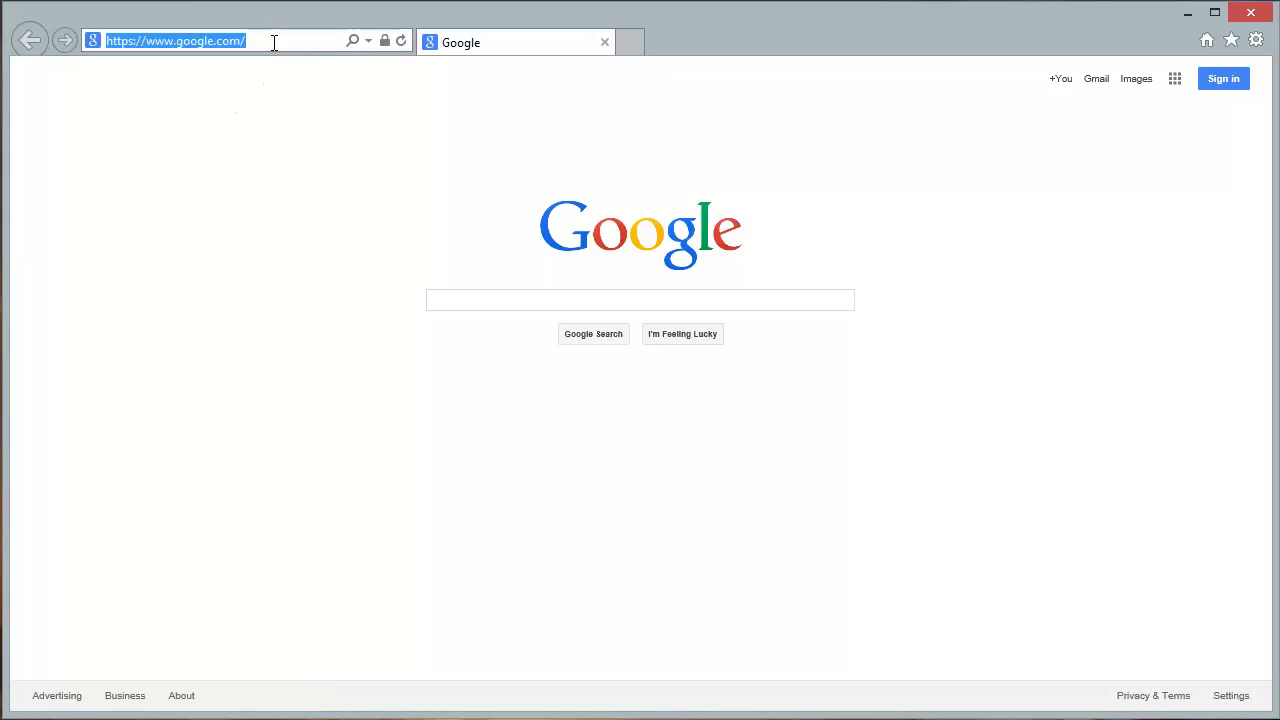
text(sam.cengage)
key(Return)
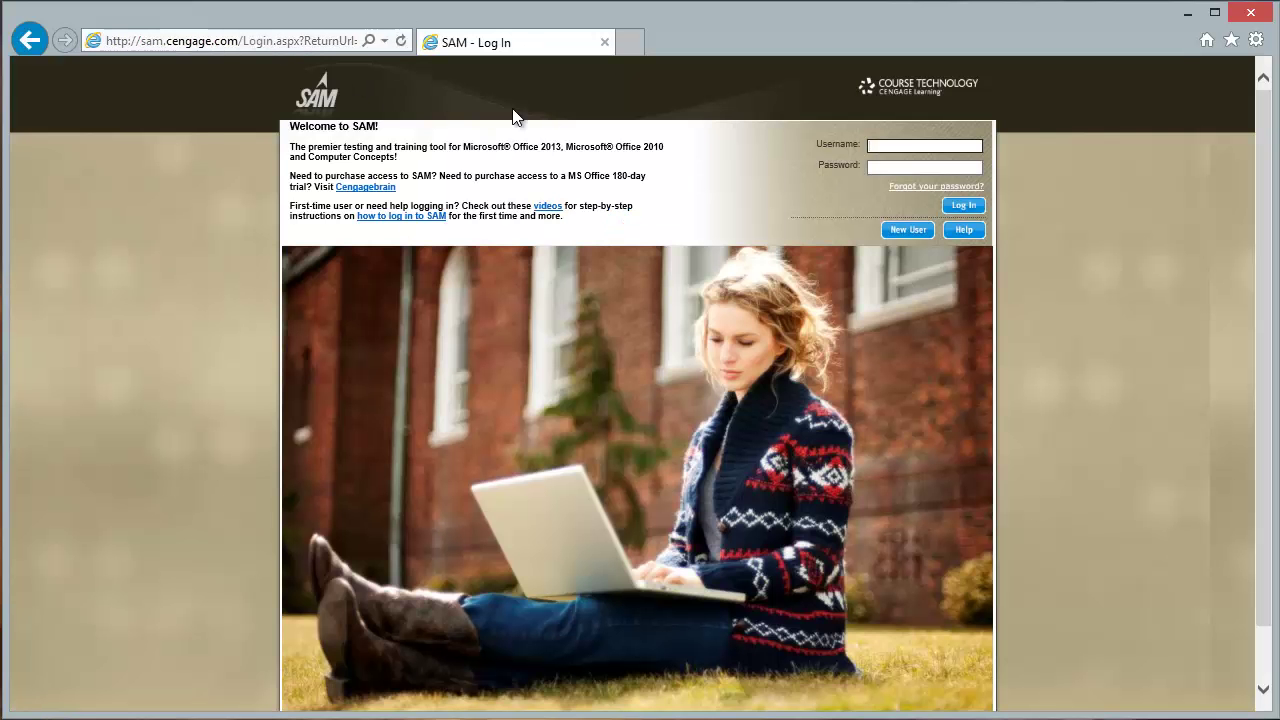
Step: Log in with the saved username and open the course's Activity List
click(907, 148)
click(900, 174)
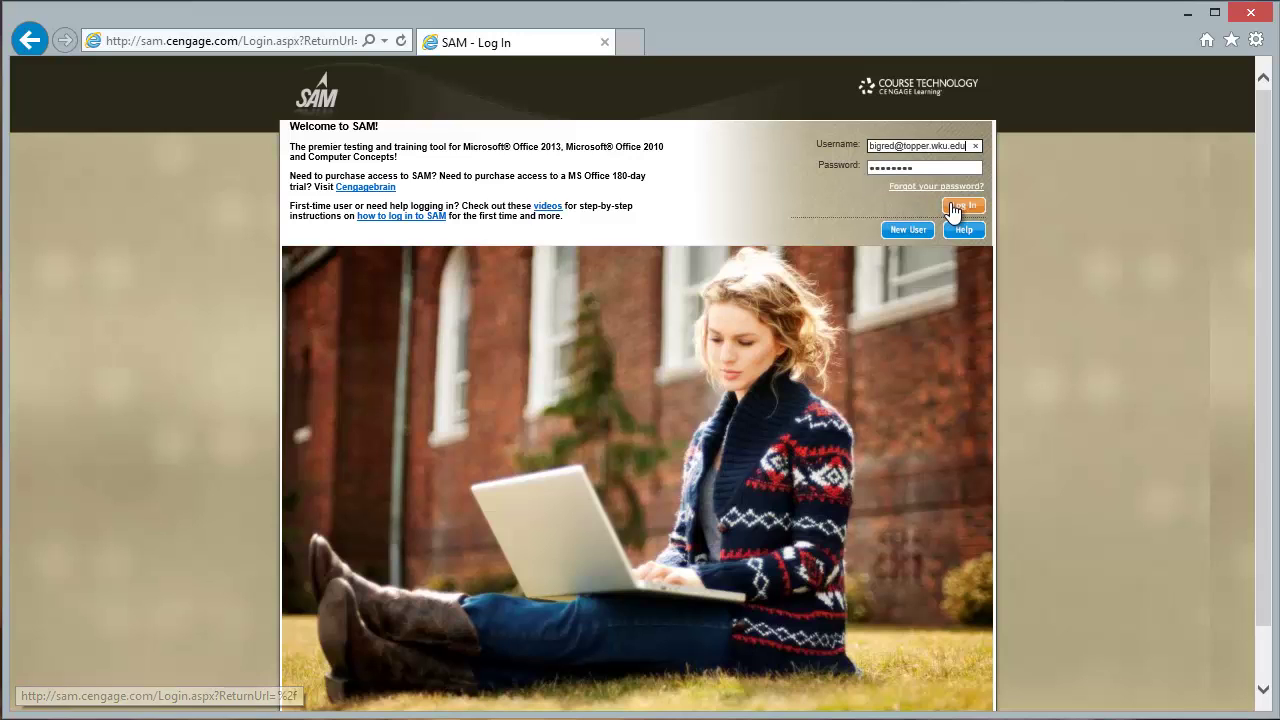
click(957, 206)
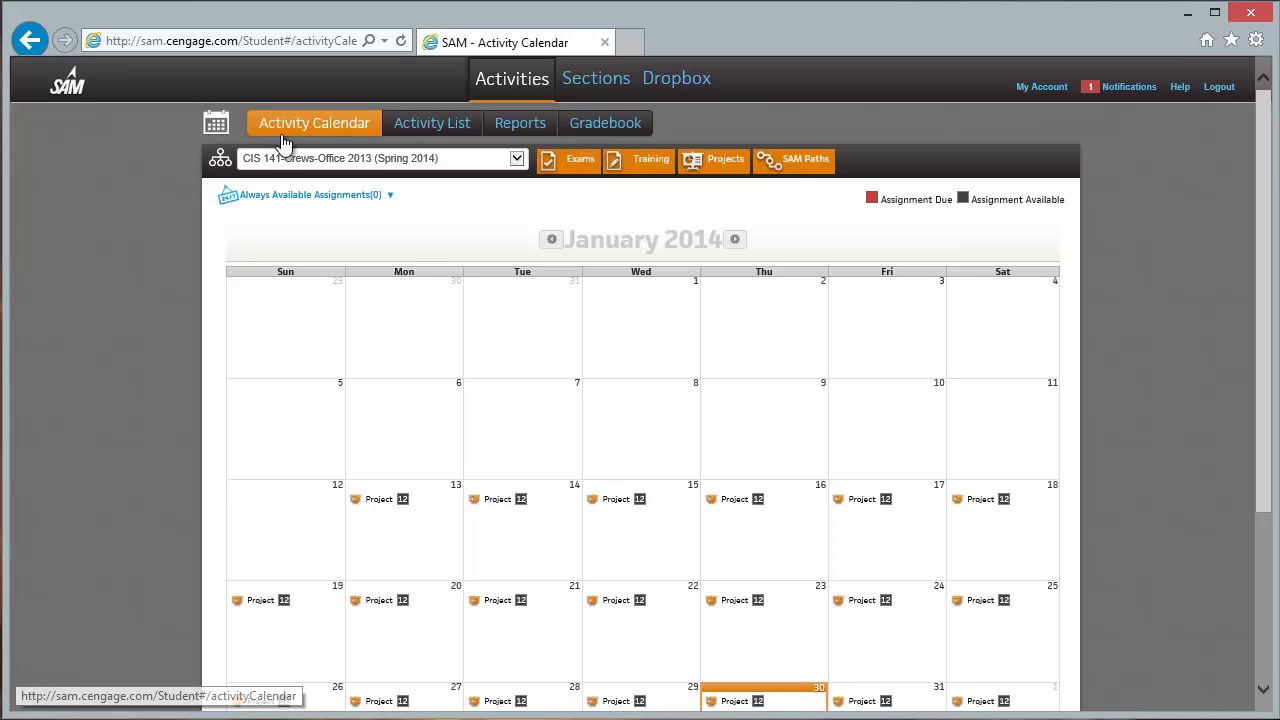
click(424, 135)
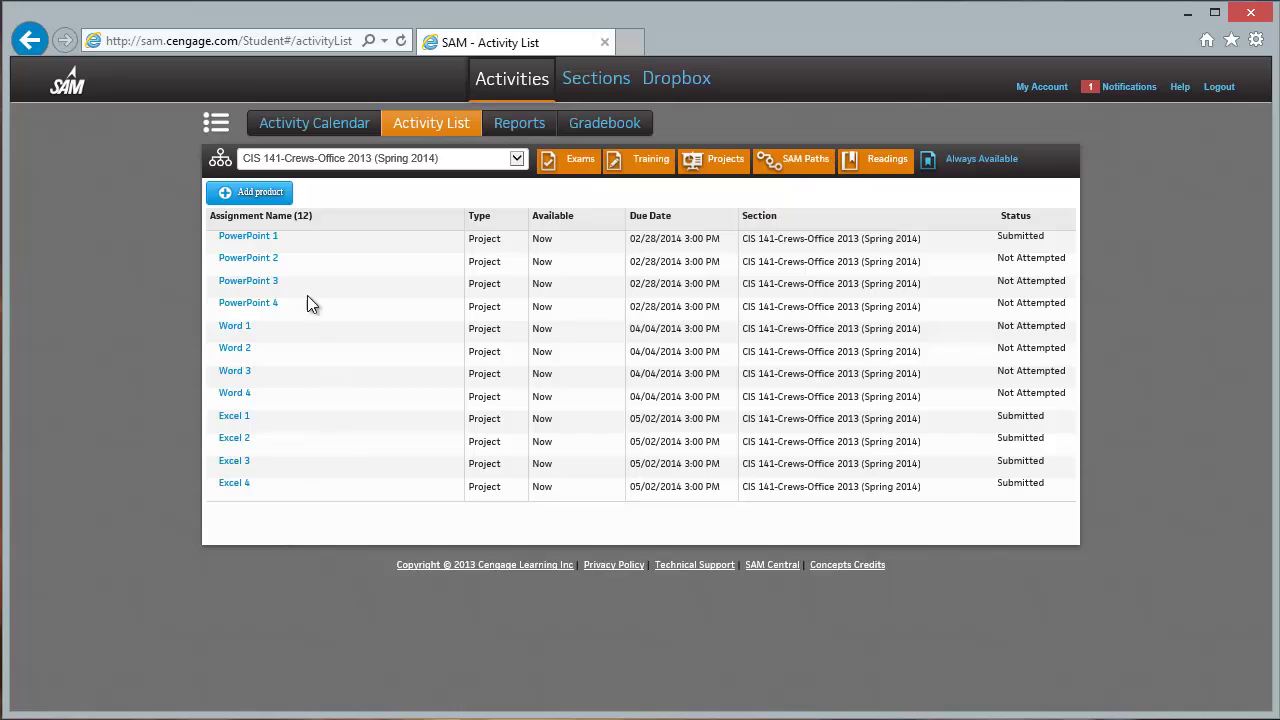
Step: Start the PowerPoint 2 project and open the downloaded Assignment_SC_PPT2013_C2_P1a.docx instructions
click(258, 262)
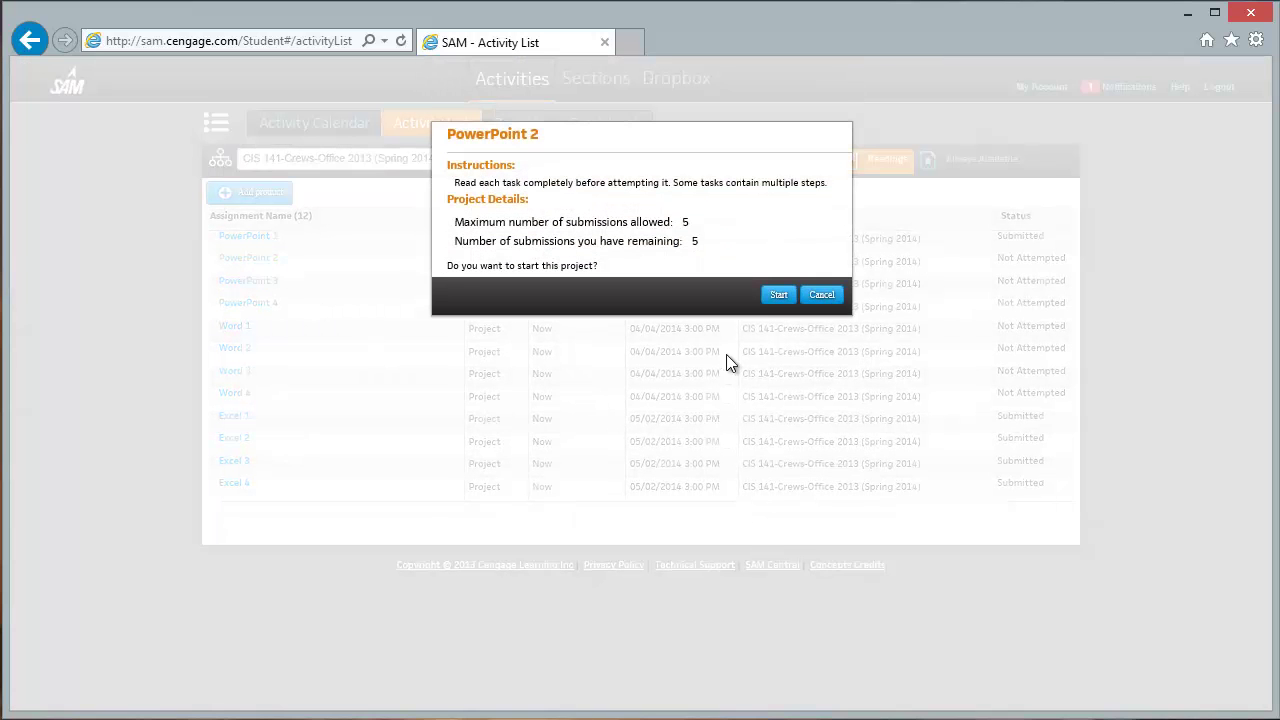
click(778, 295)
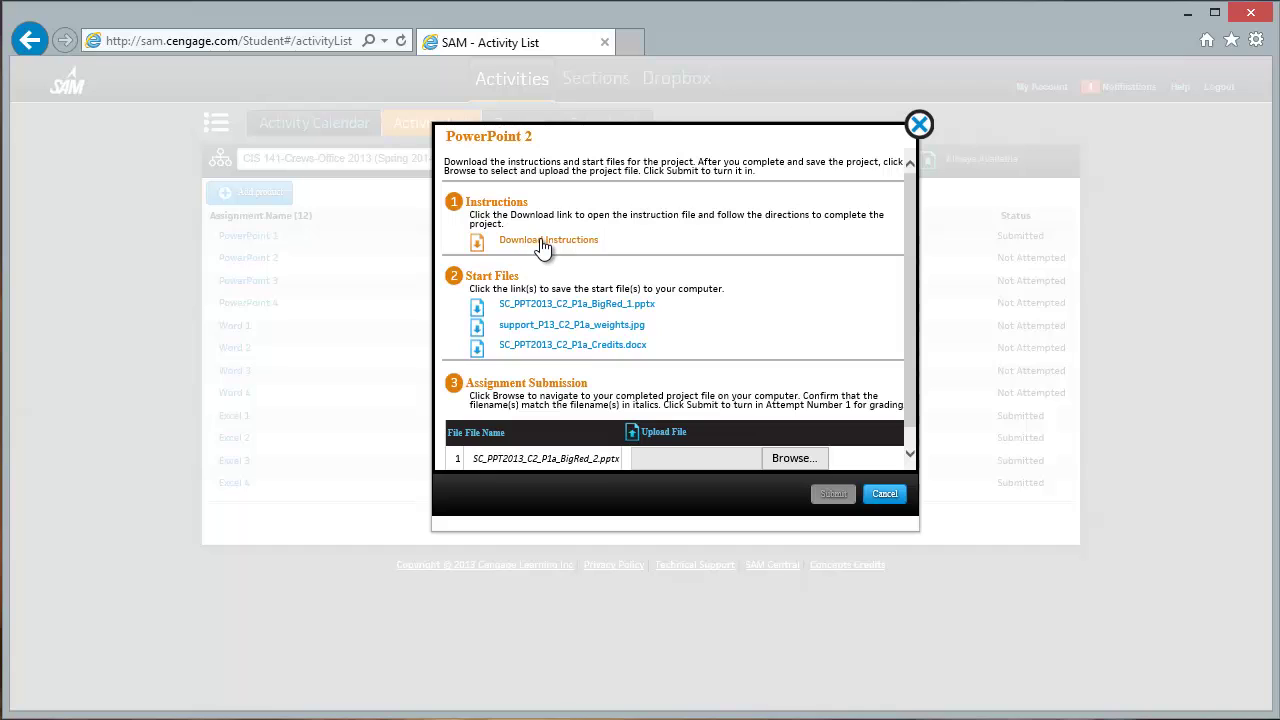
click(557, 304)
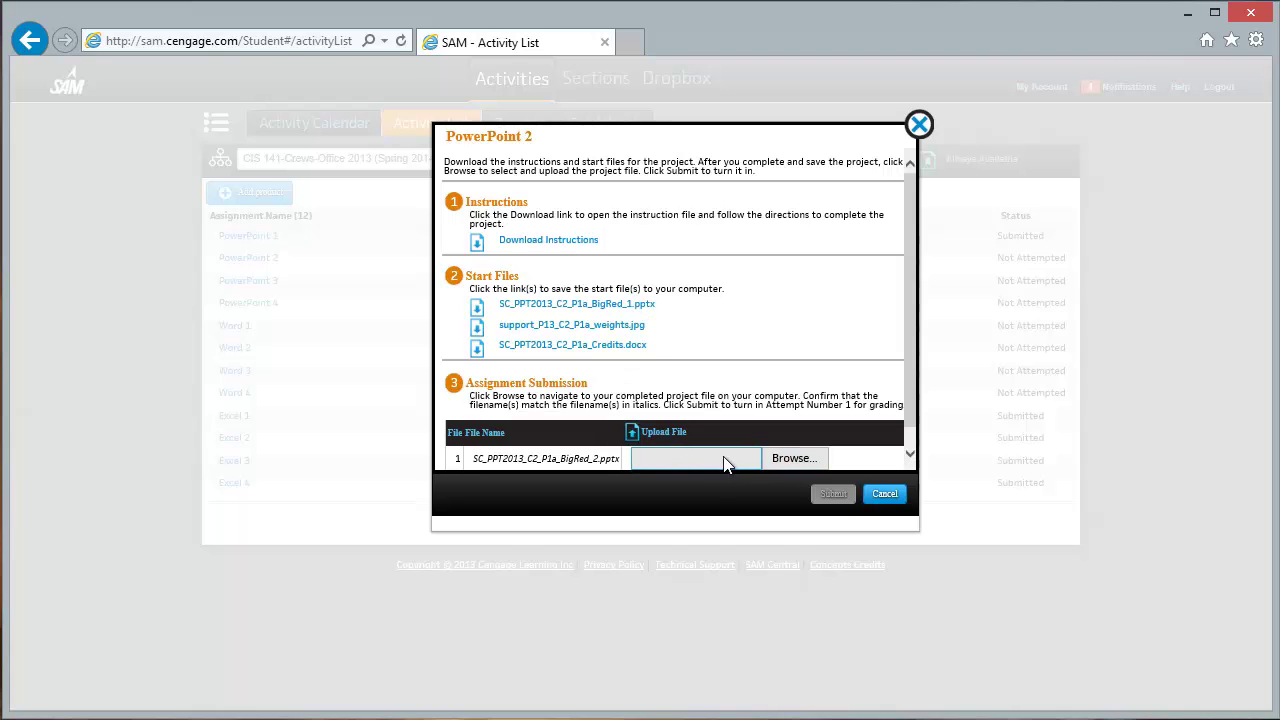
click(558, 242)
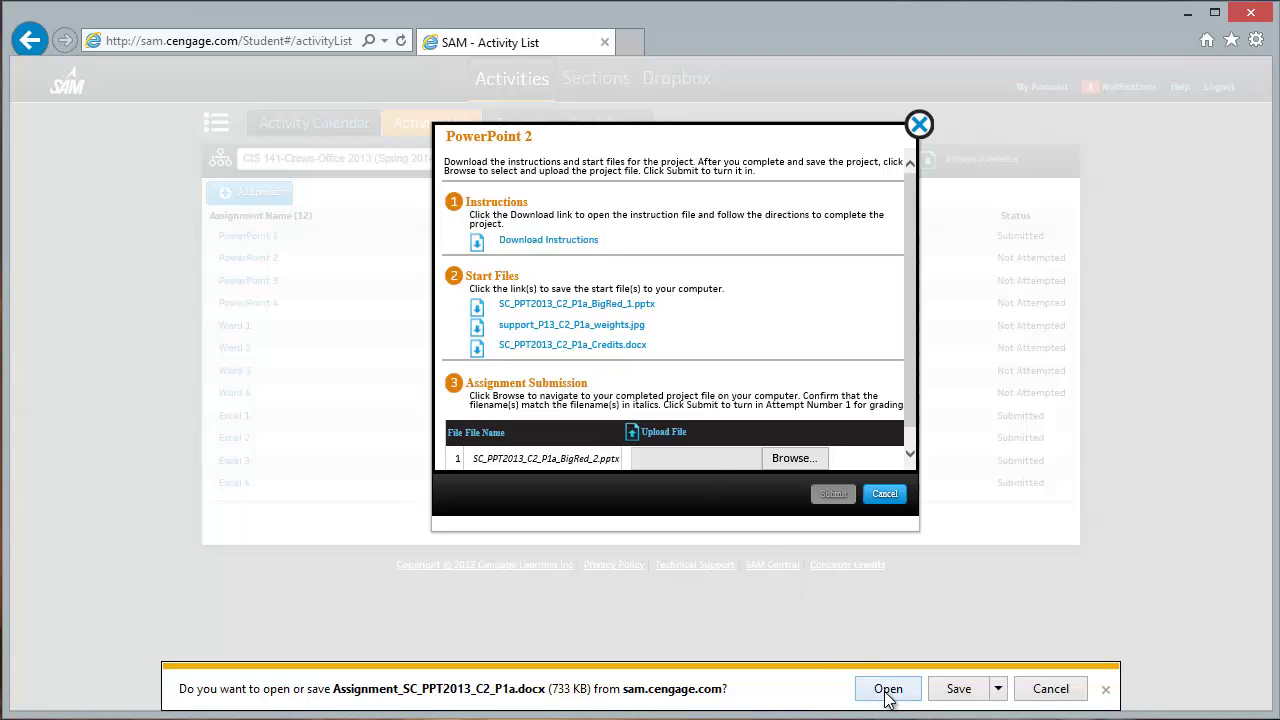
click(887, 689)
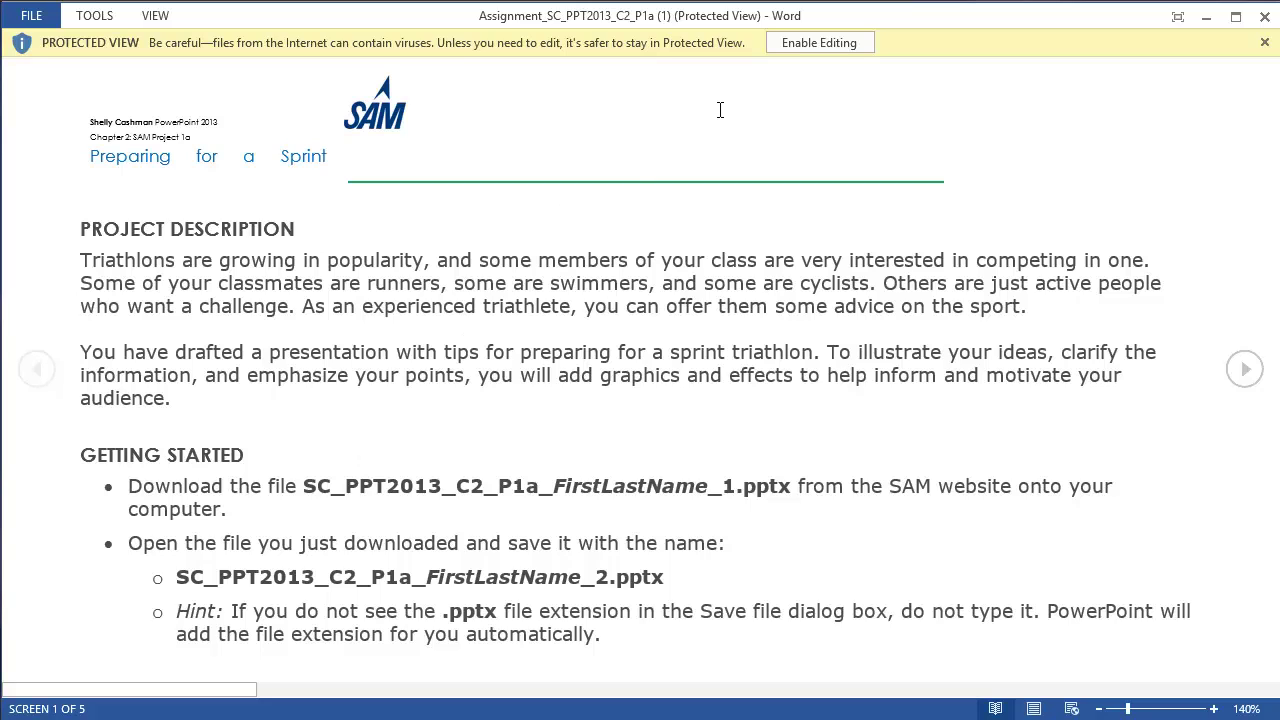
Step: Enable editing in the instructions document and review its title and subtitle
click(819, 43)
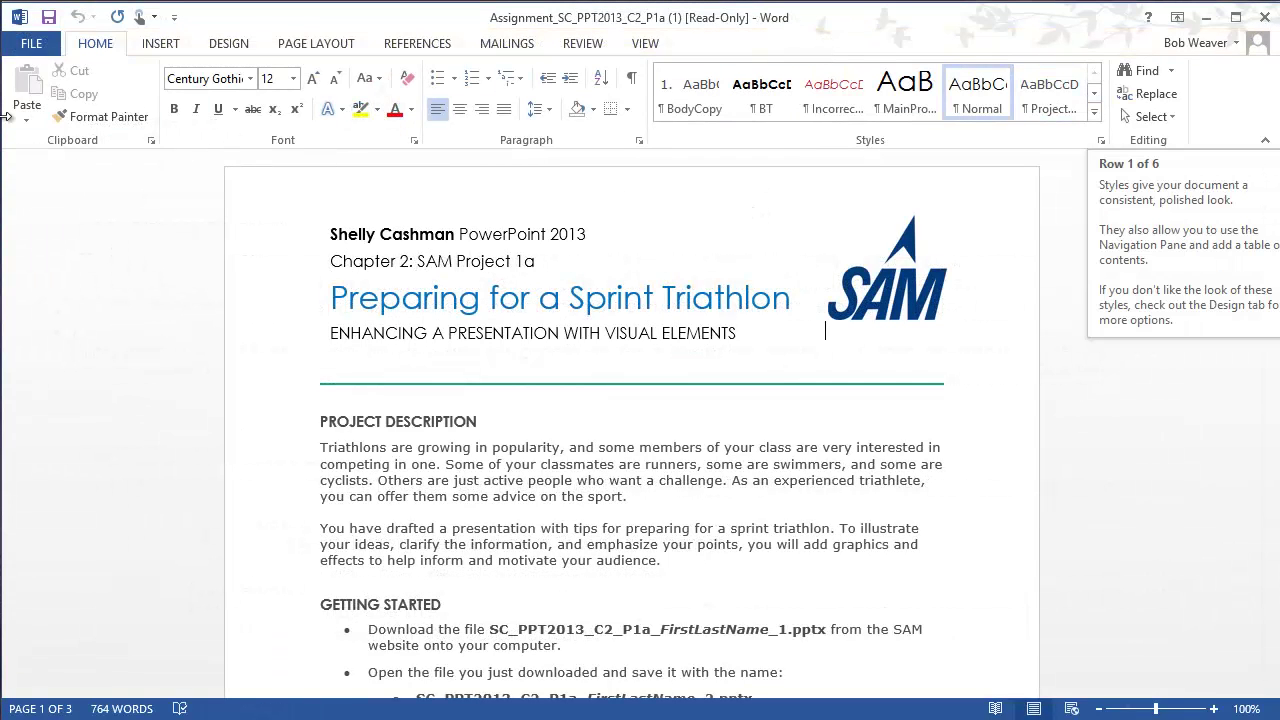
scroll(723, 374, down, 3)
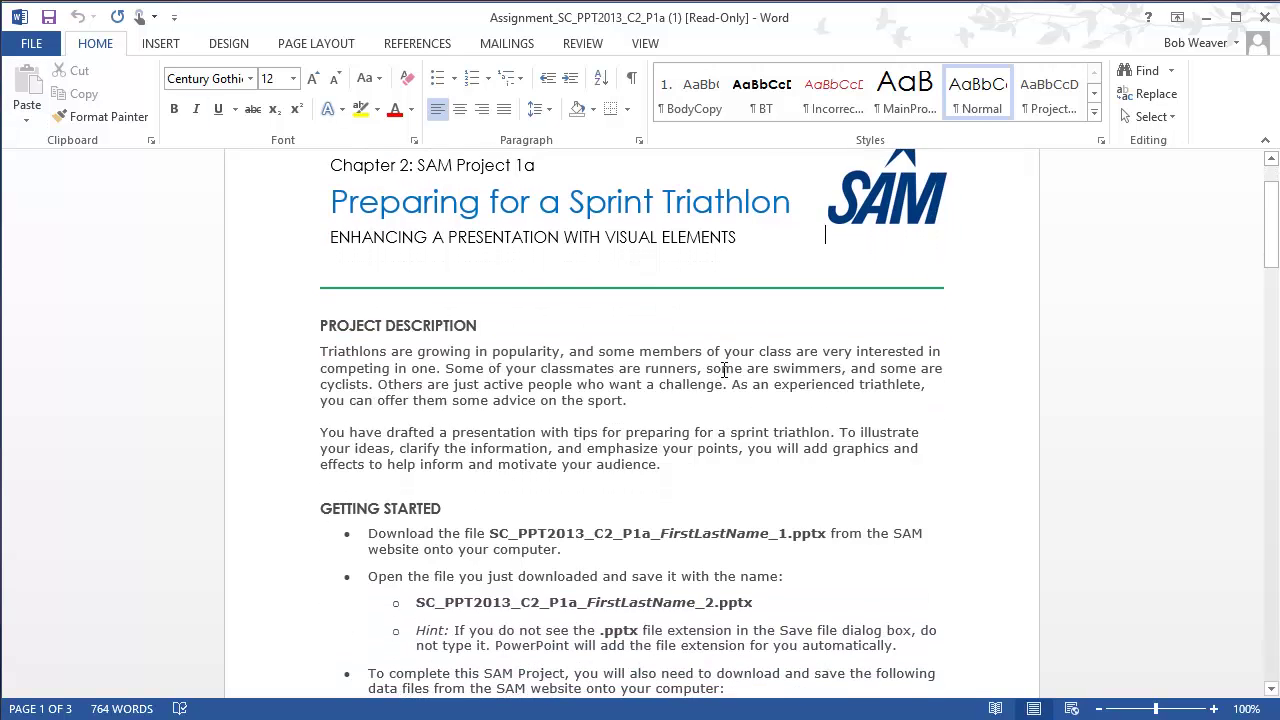
scroll(723, 372, up, 3)
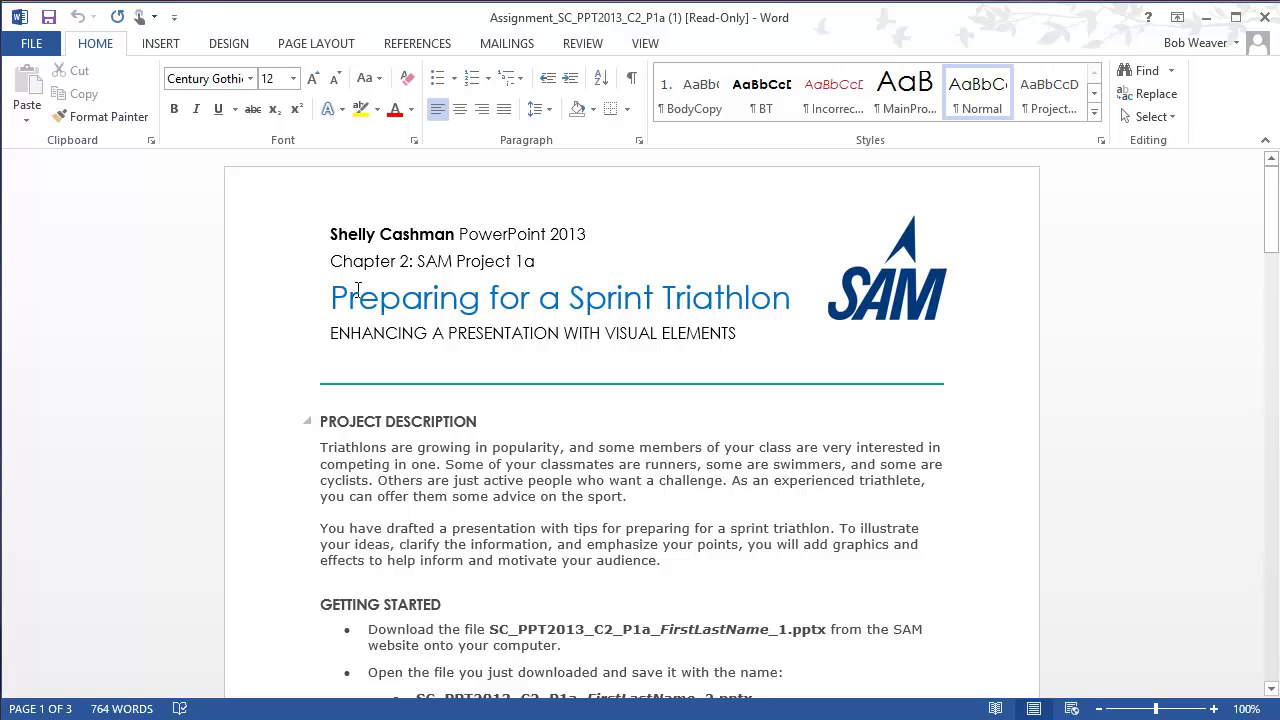
drag(331, 296, 808, 298)
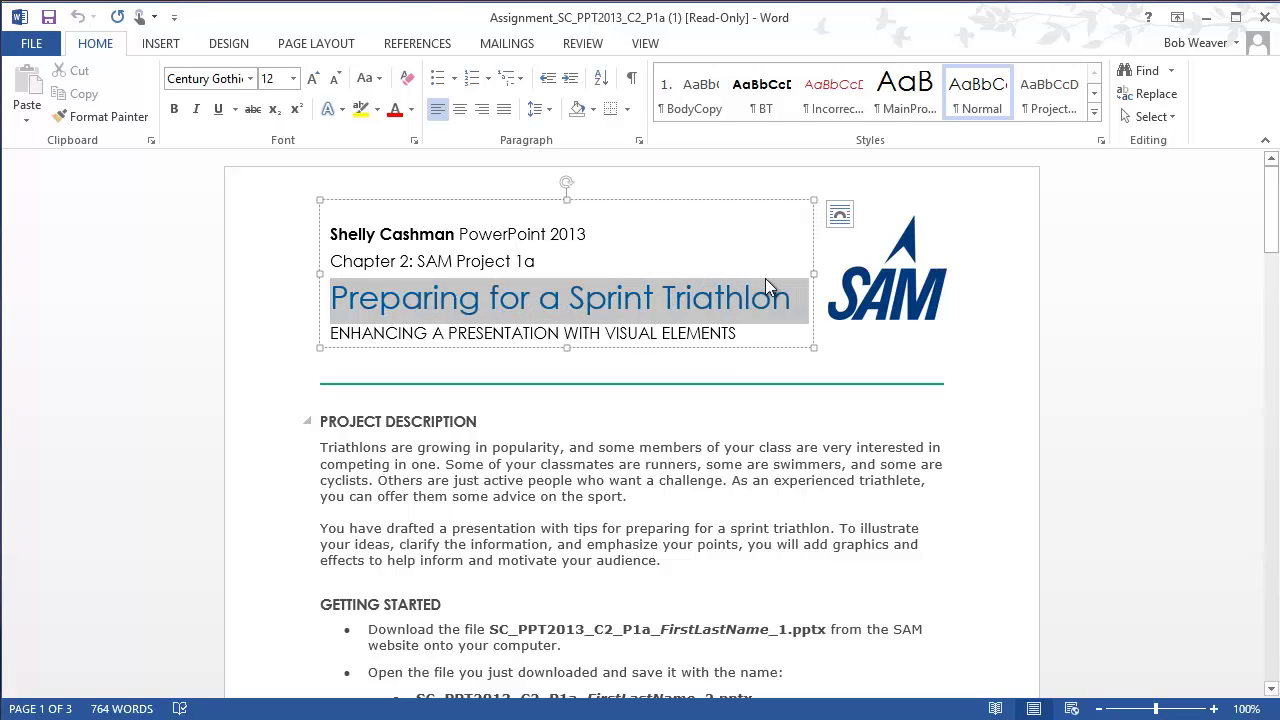
drag(399, 333, 686, 334)
click(620, 482)
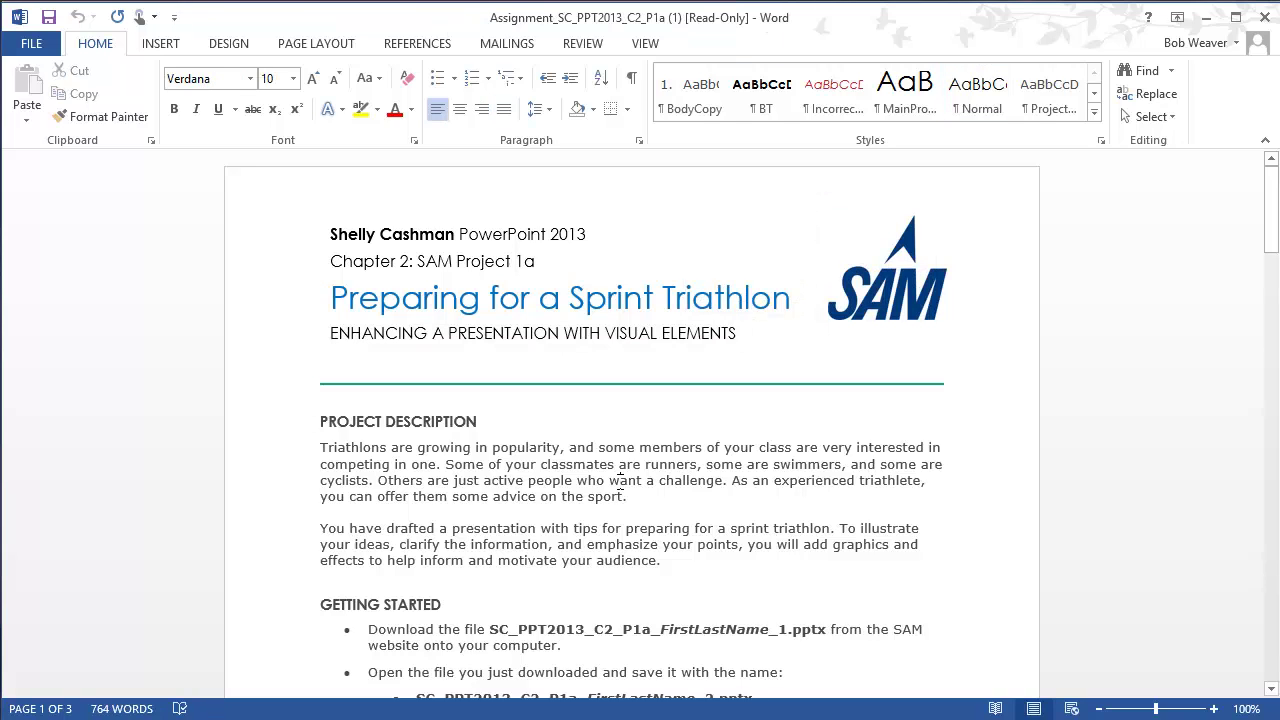
Step: Highlight the save file name and support_P13_C2_P1a_weights.jpg under Getting Started, then return to SAM
scroll(622, 478, down, 4)
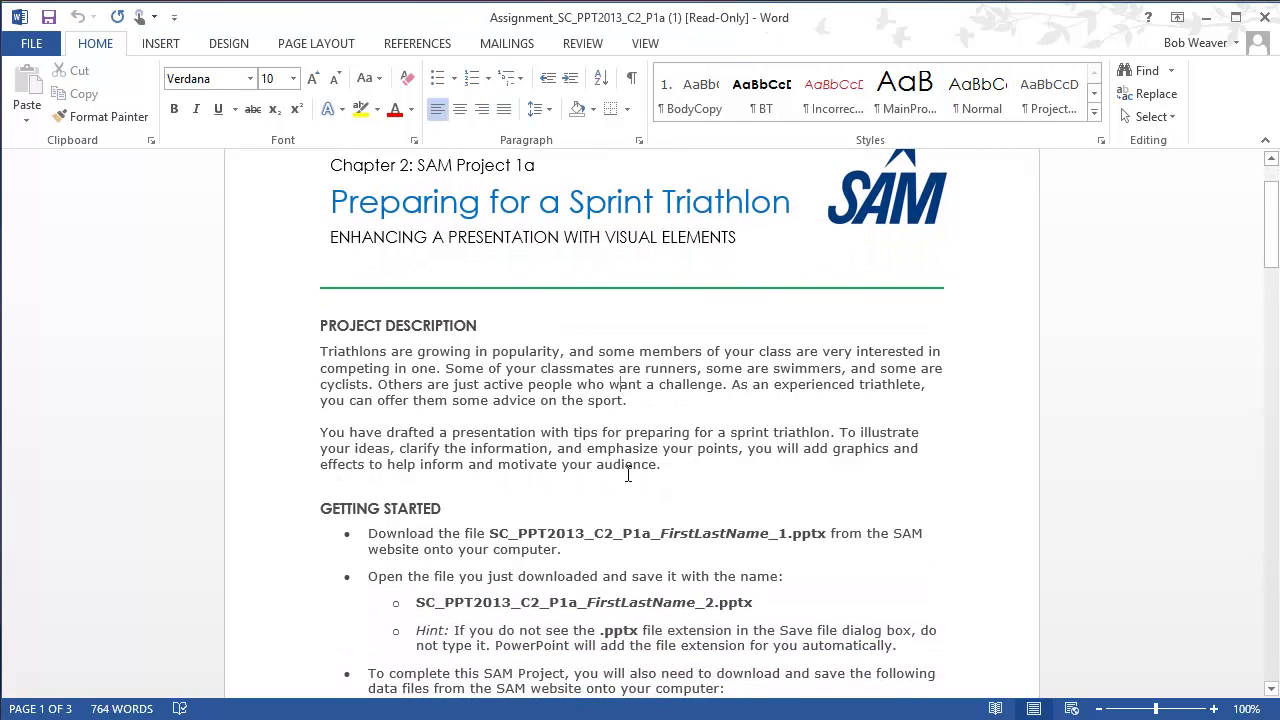
scroll(628, 473, down, 1)
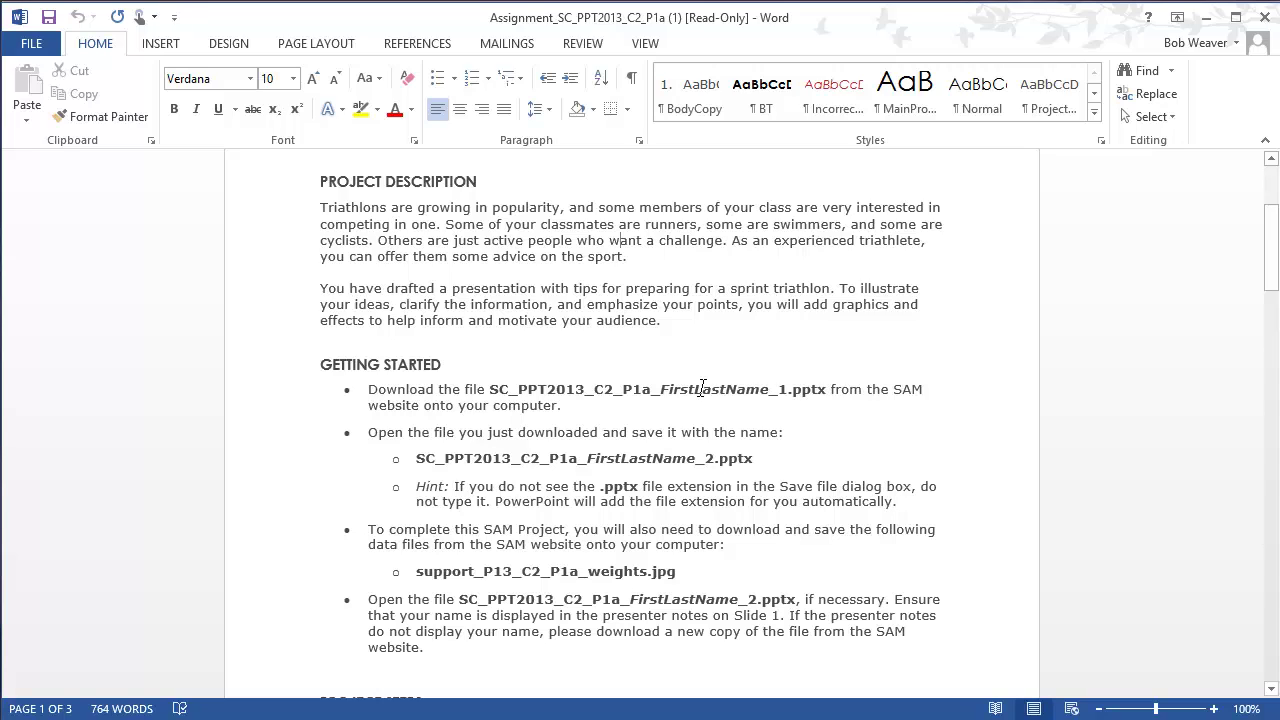
drag(610, 458, 719, 468)
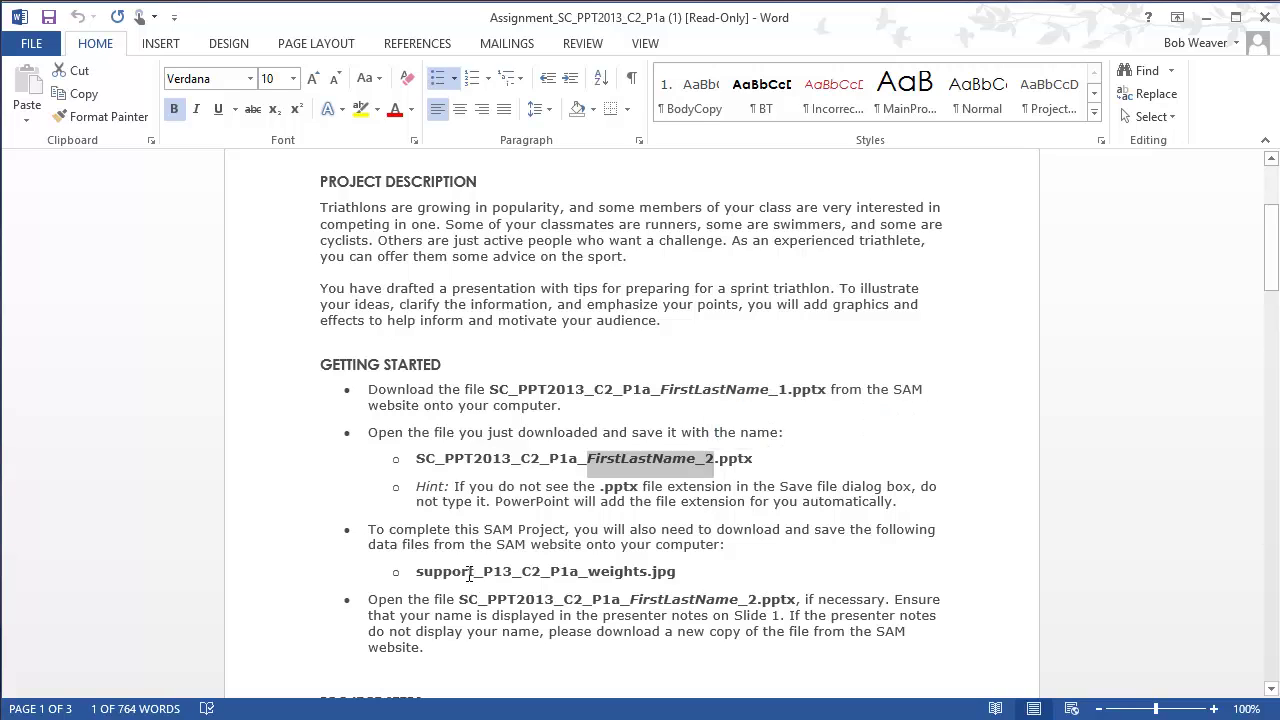
drag(469, 574, 650, 574)
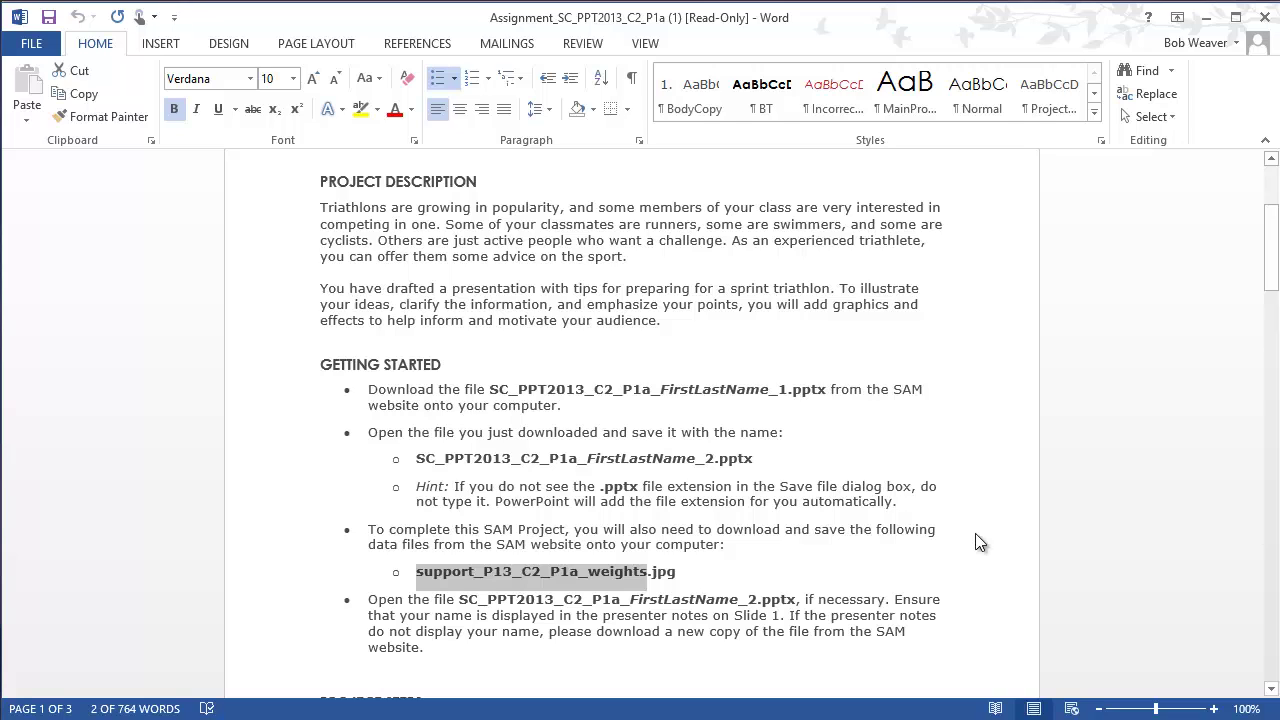
key(alt+Tab)
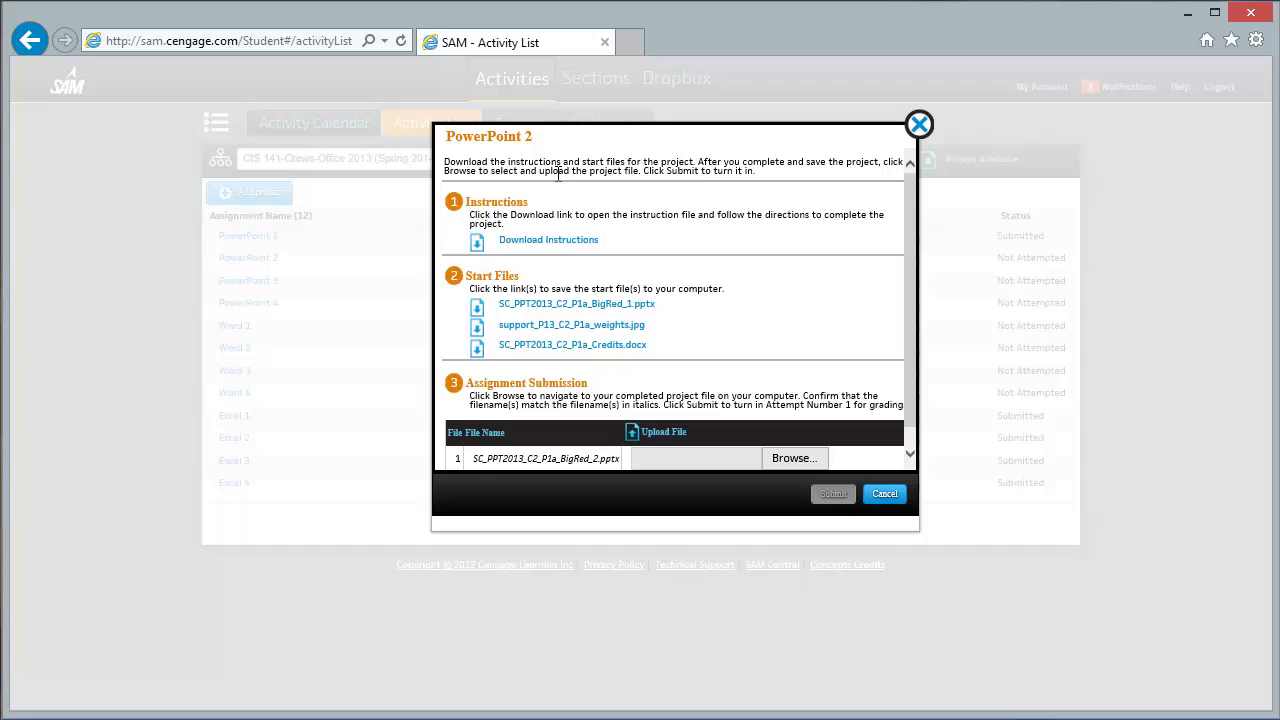
Step: Download and open SC_PPT2013_C2_P1a_BigRed_1.pptx, then enable editing
click(570, 312)
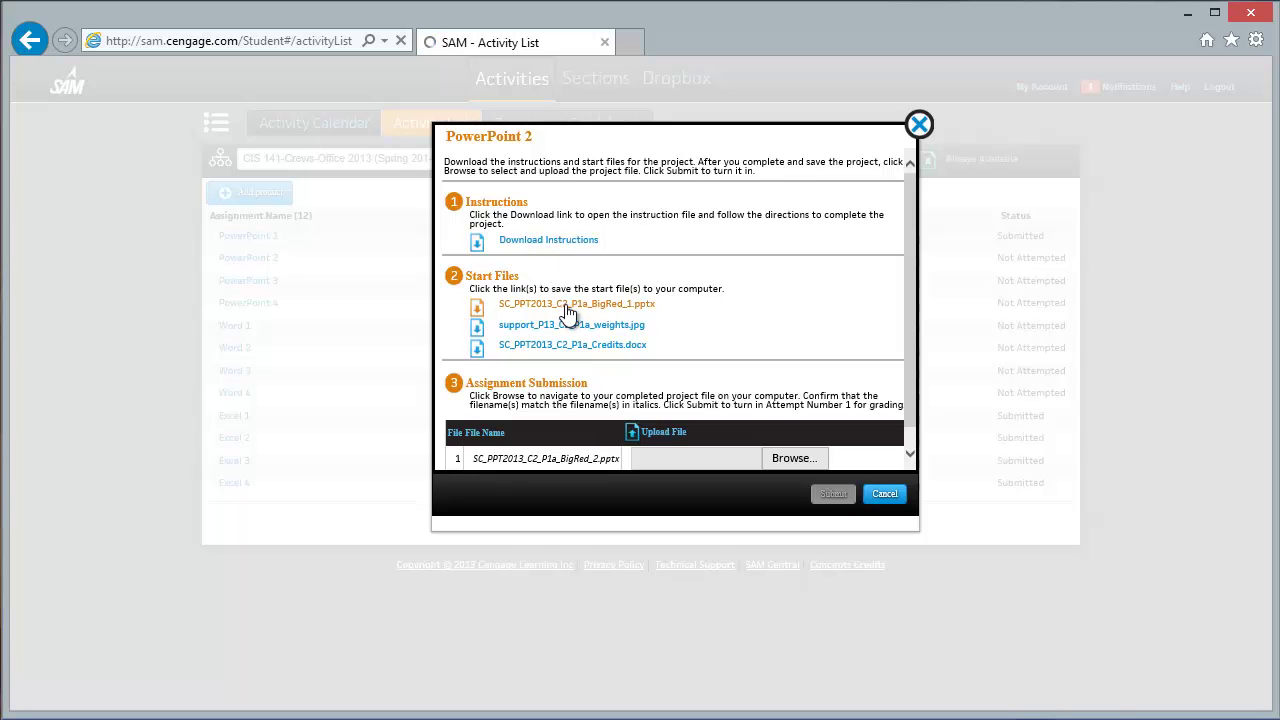
click(886, 689)
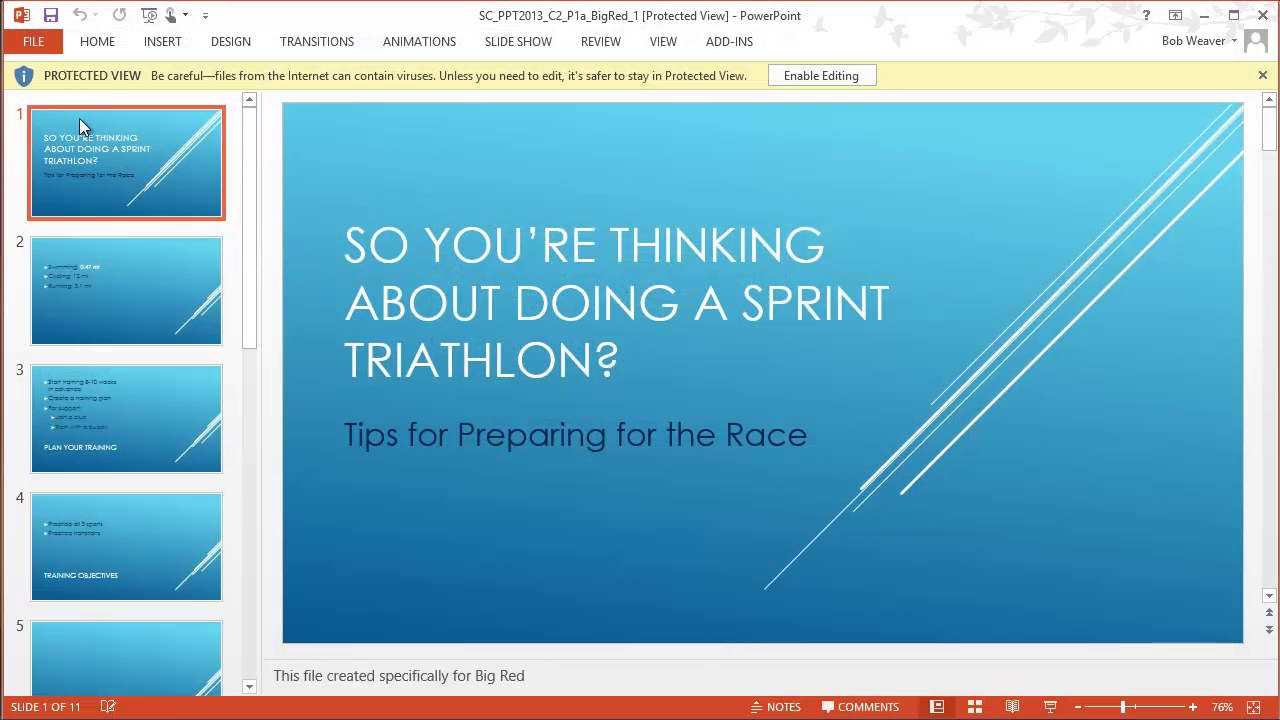
click(834, 80)
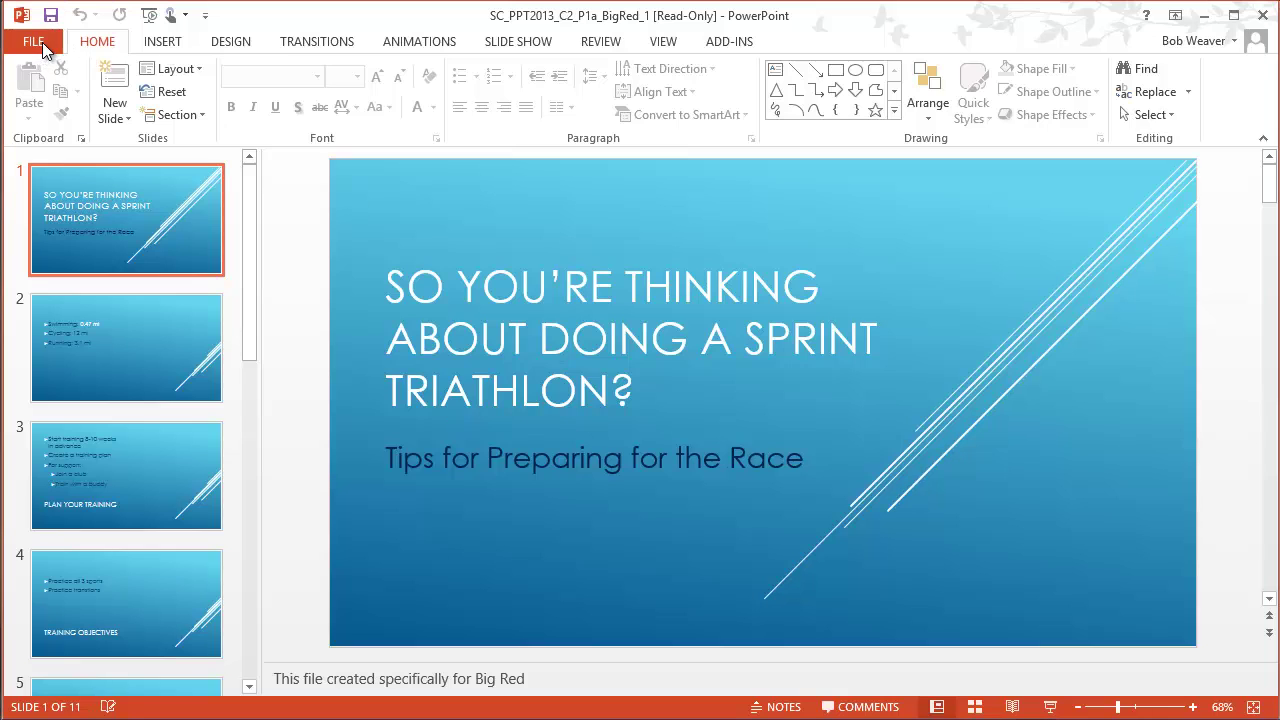
Step: Save a copy named SC_PPT2013_C2_P1a_BigRed_2 in the Desktop folder via Save As
click(42, 42)
click(43, 240)
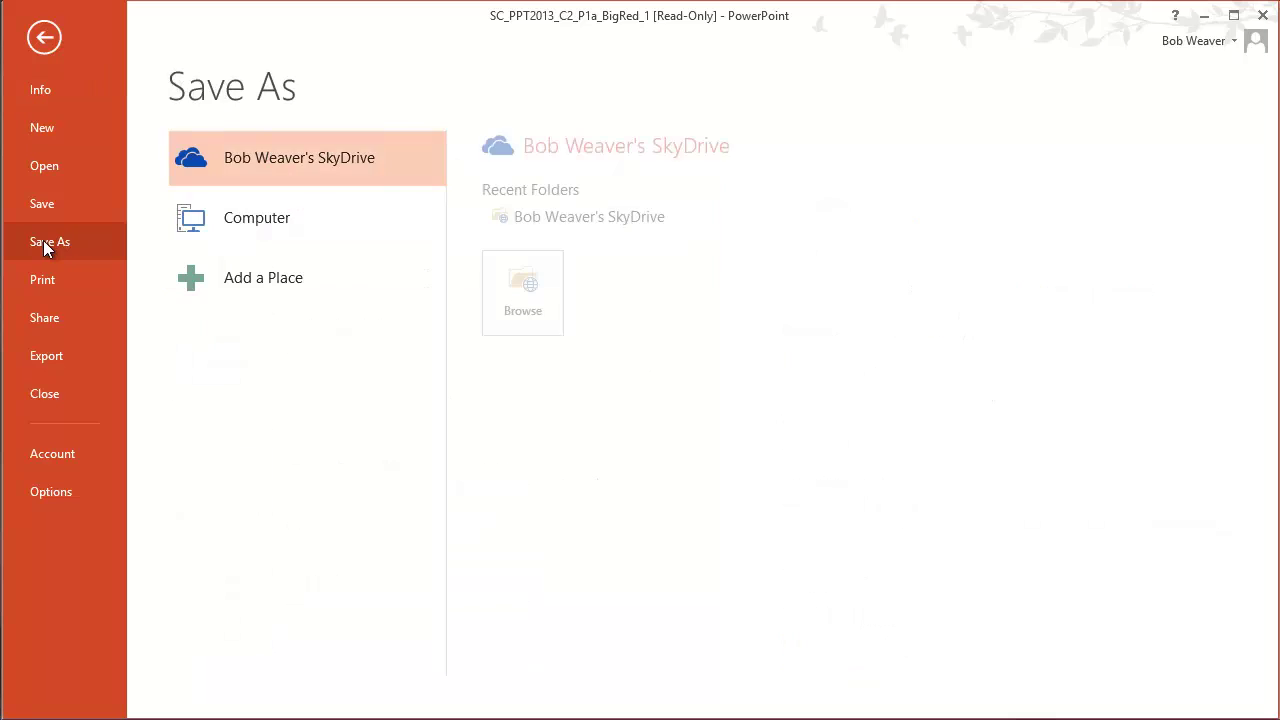
click(280, 226)
click(531, 221)
click(448, 401)
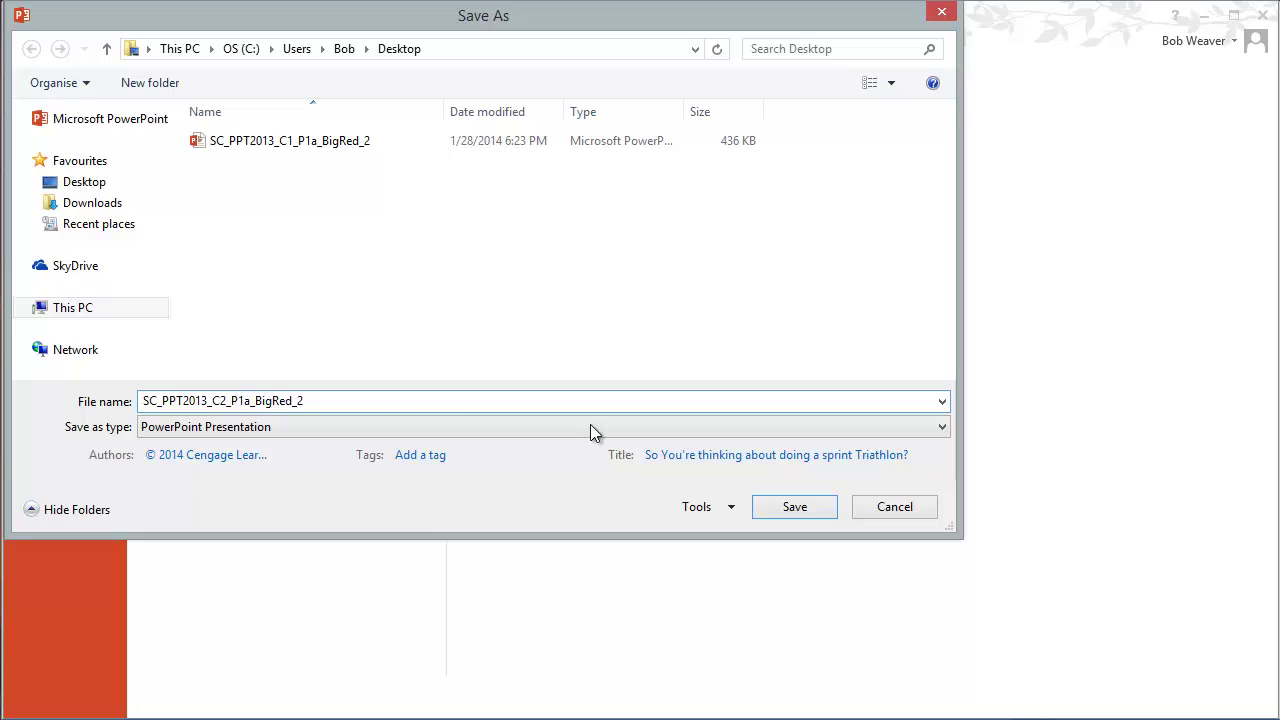
click(800, 518)
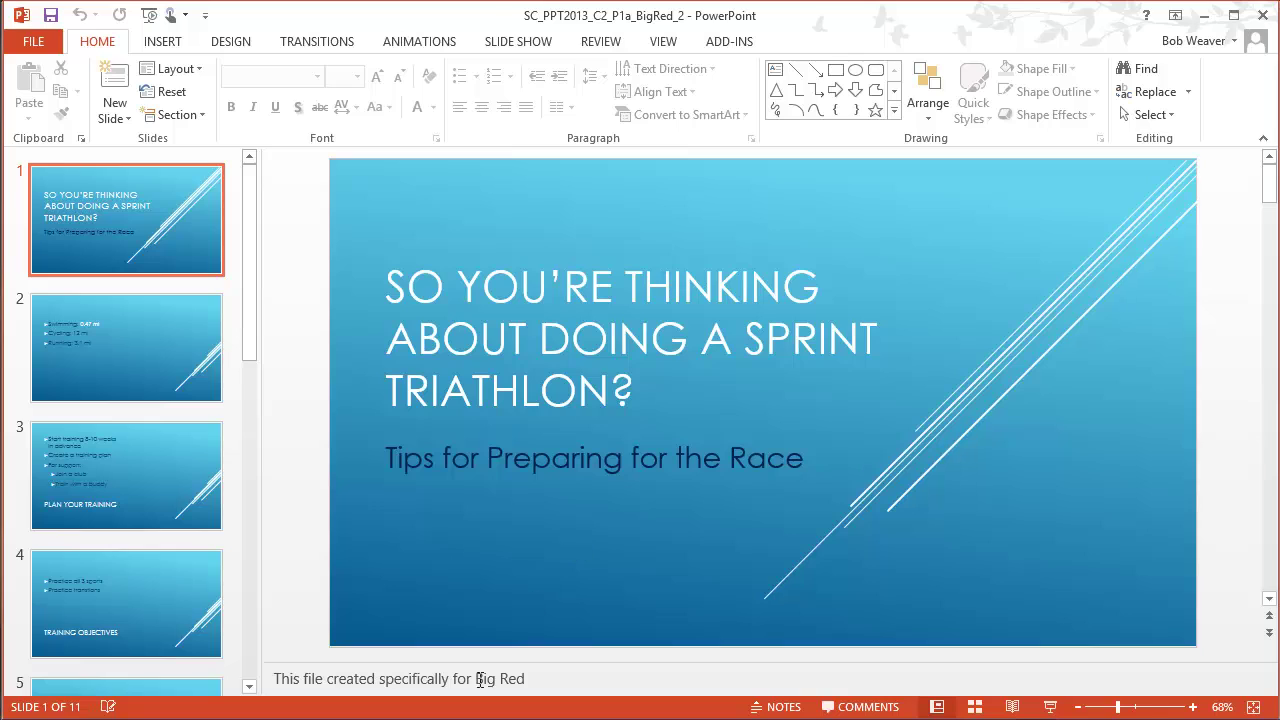
Step: Check that slide 1's presenter note holds the student's name, then switch to Word
drag(534, 678, 282, 675)
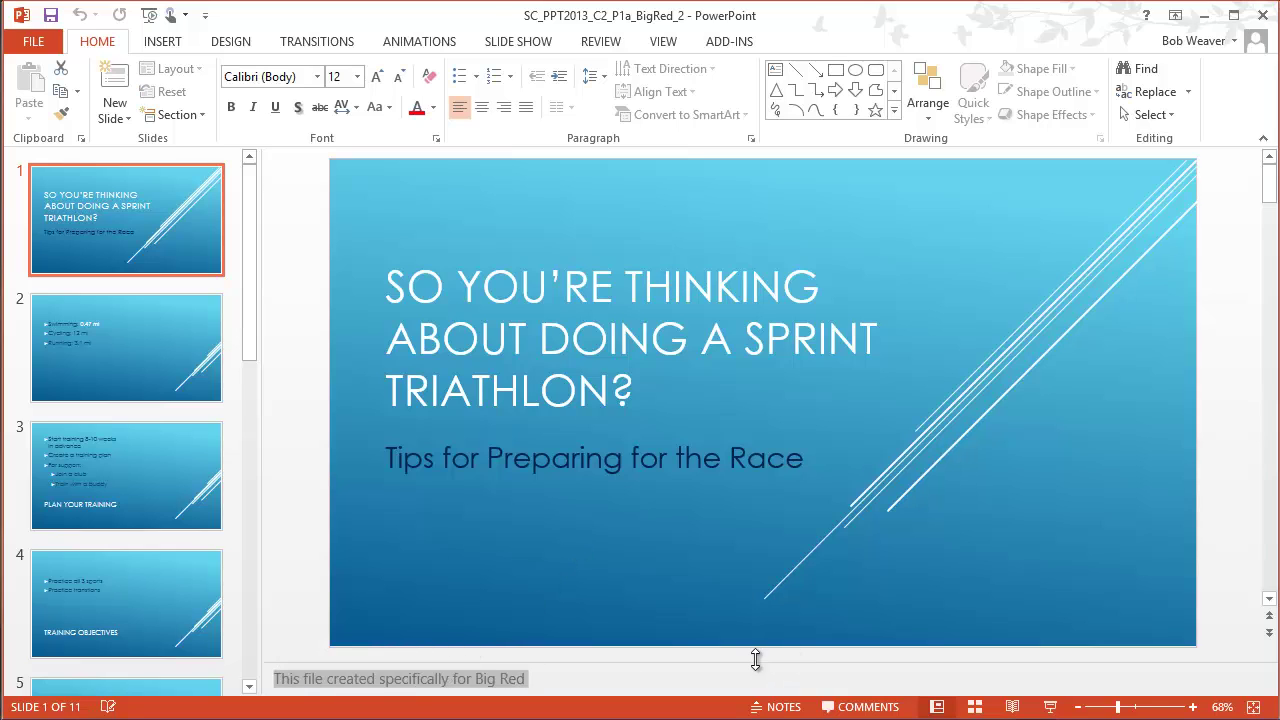
click(591, 685)
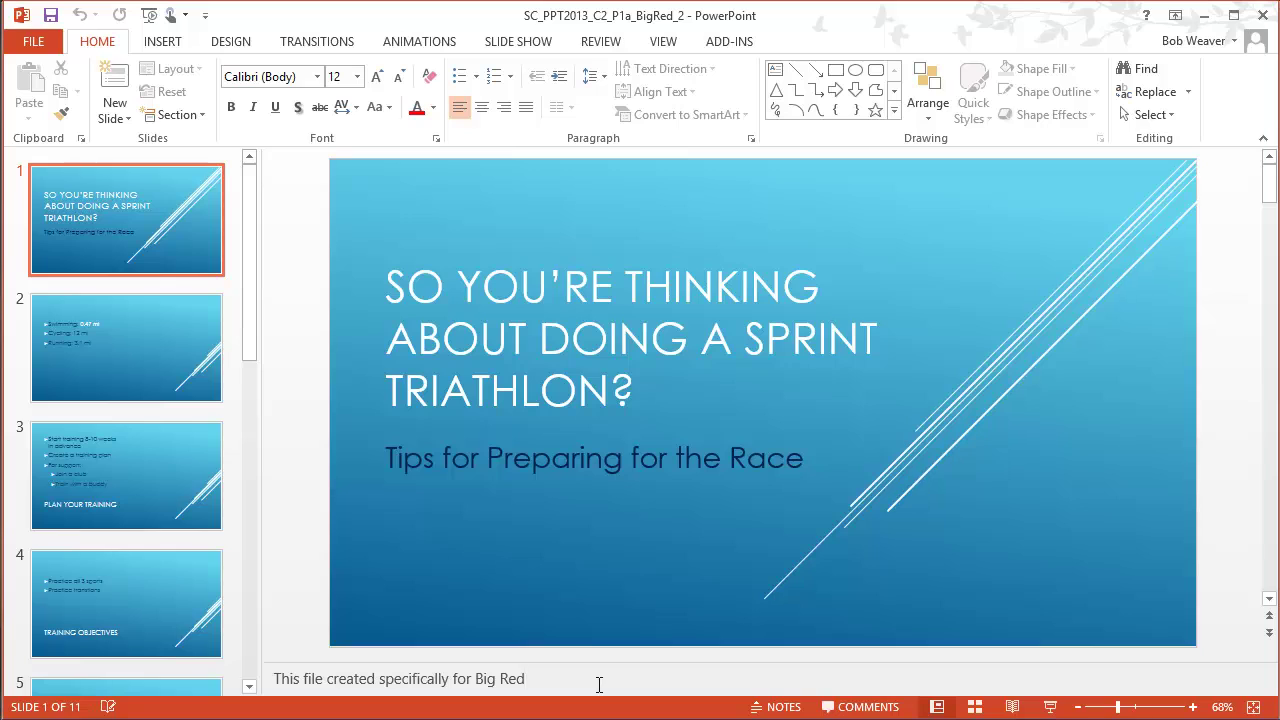
key(alt+Tab)
key(alt+Tab)
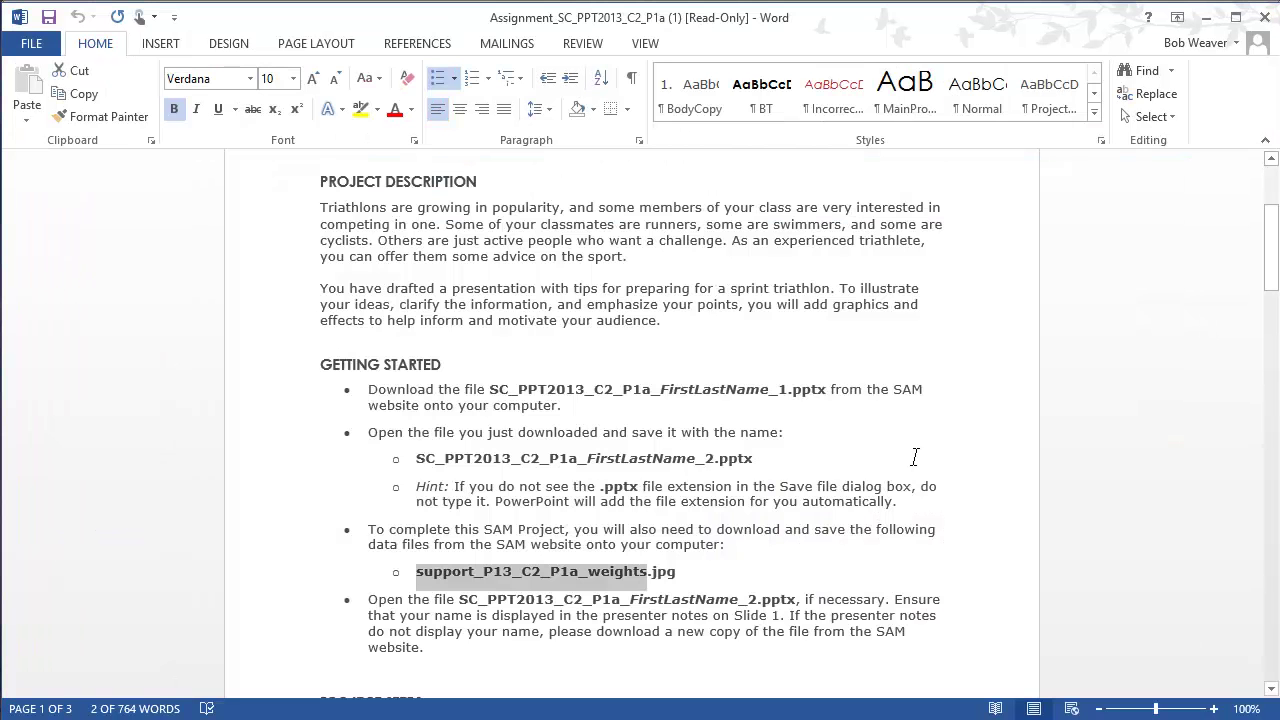
Step: Highlight project step 1 on bolding the slide 1 title, then return to PowerPoint
click(590, 614)
scroll(580, 600, down, 6)
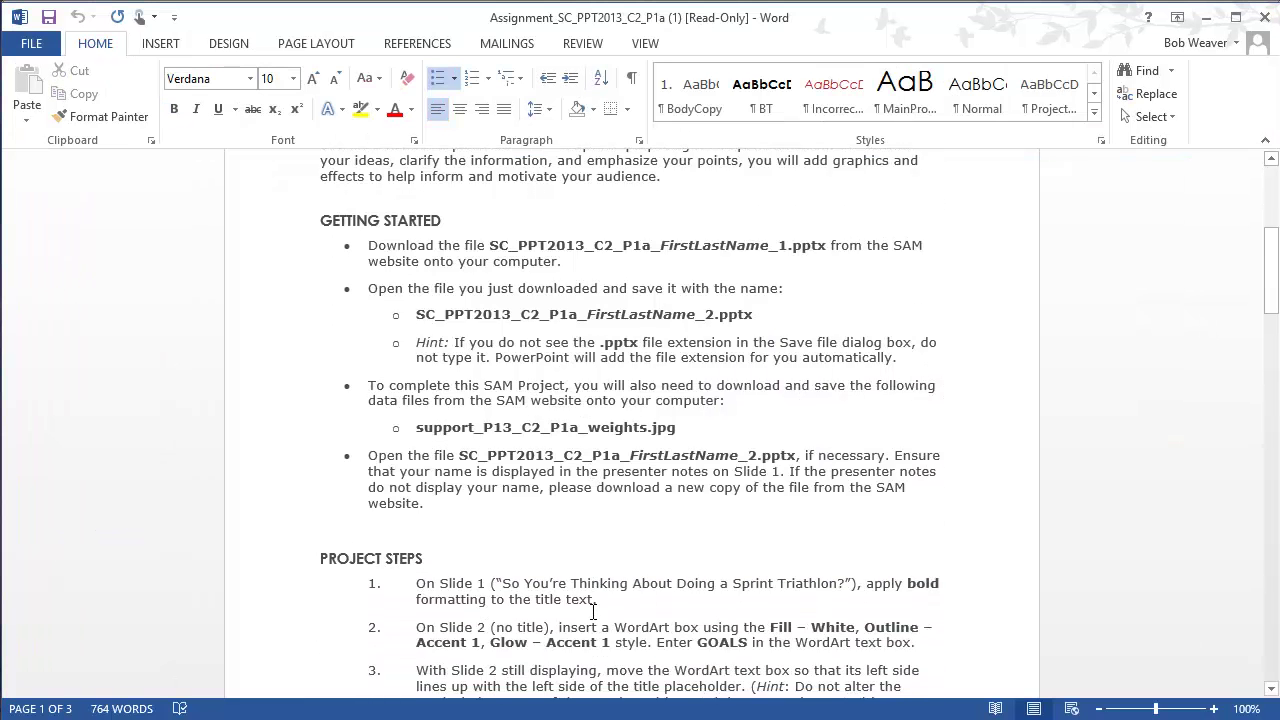
drag(413, 439, 671, 459)
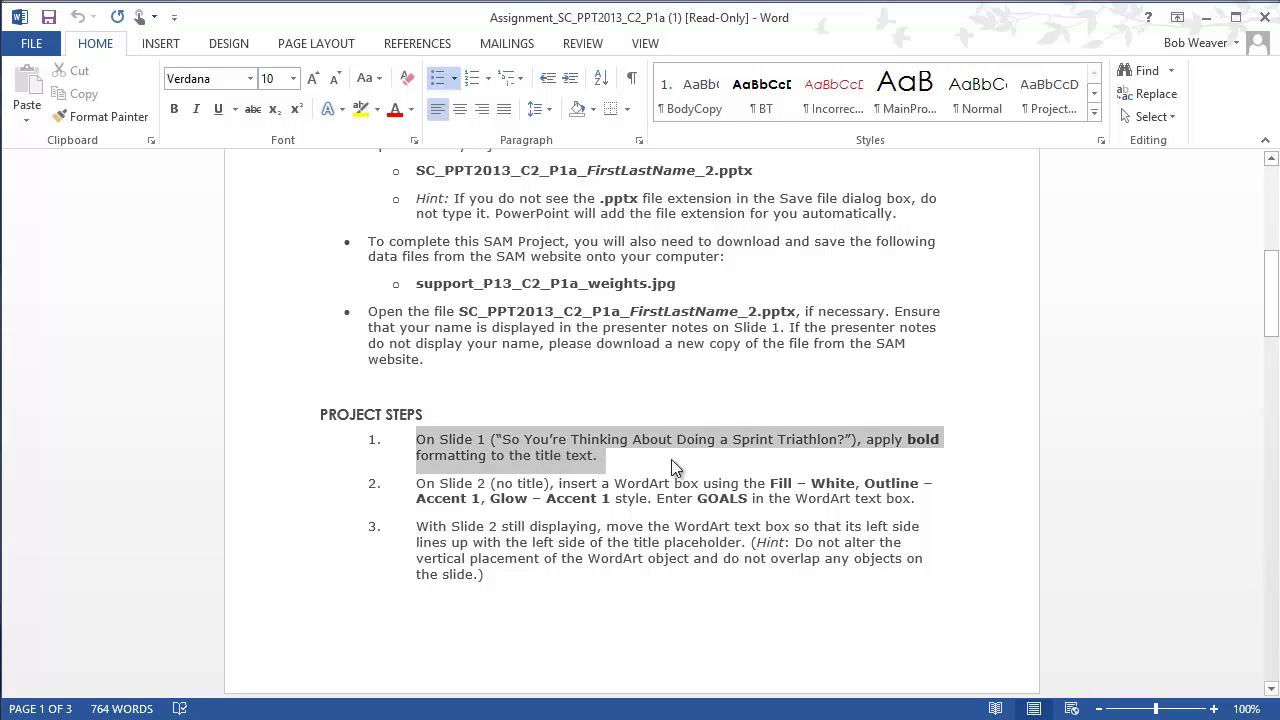
scroll(1192, 531, up, 2)
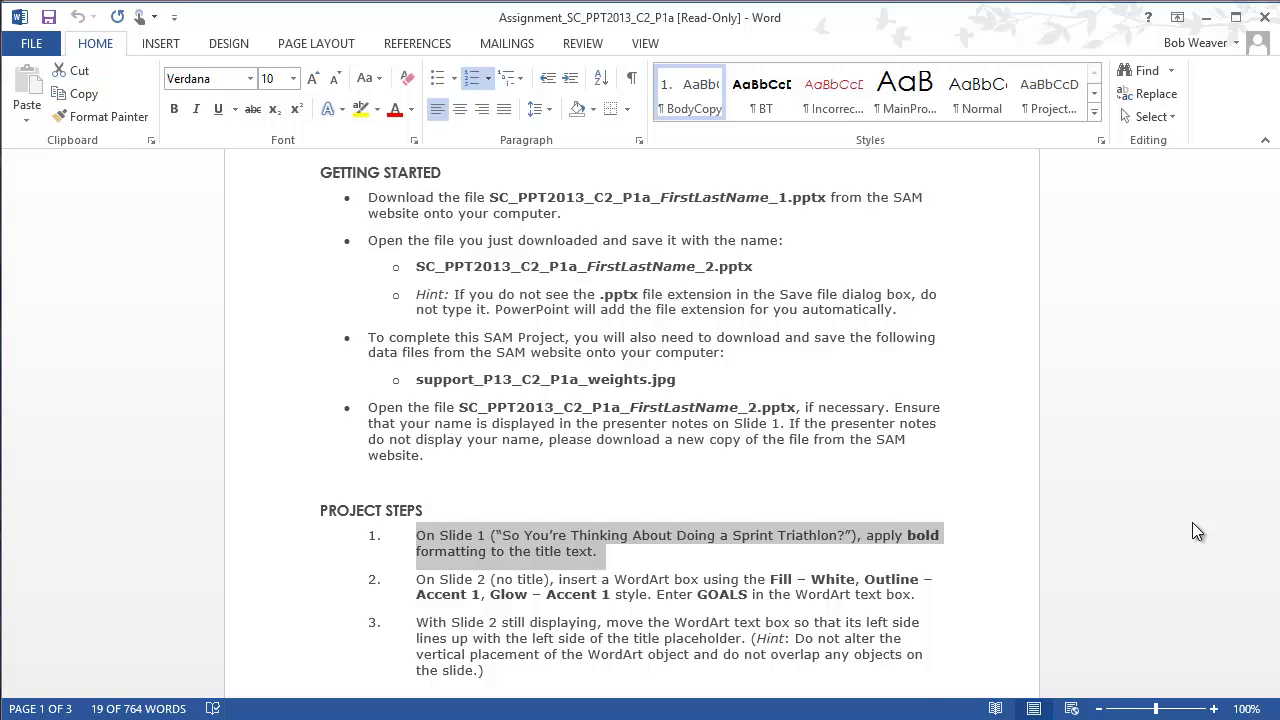
key(alt+Tab)
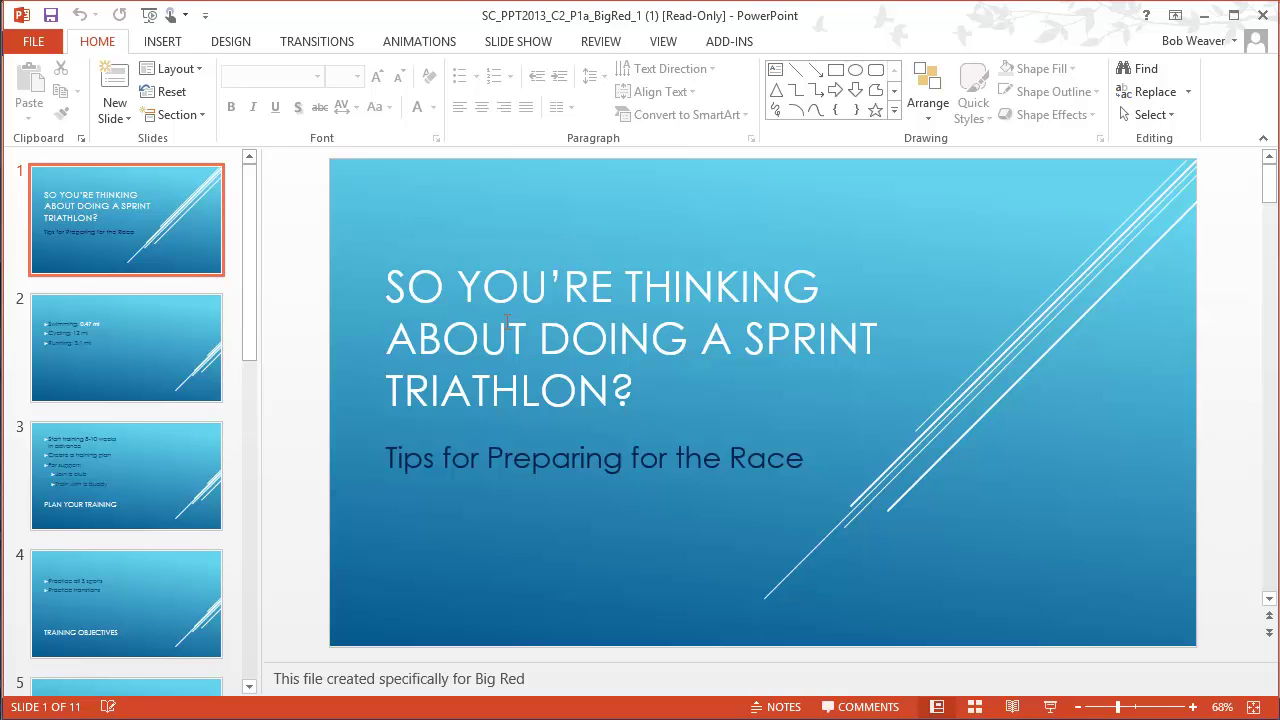
Step: Select all of the slide 1 title text and apply Bold
key(alt+Tab)
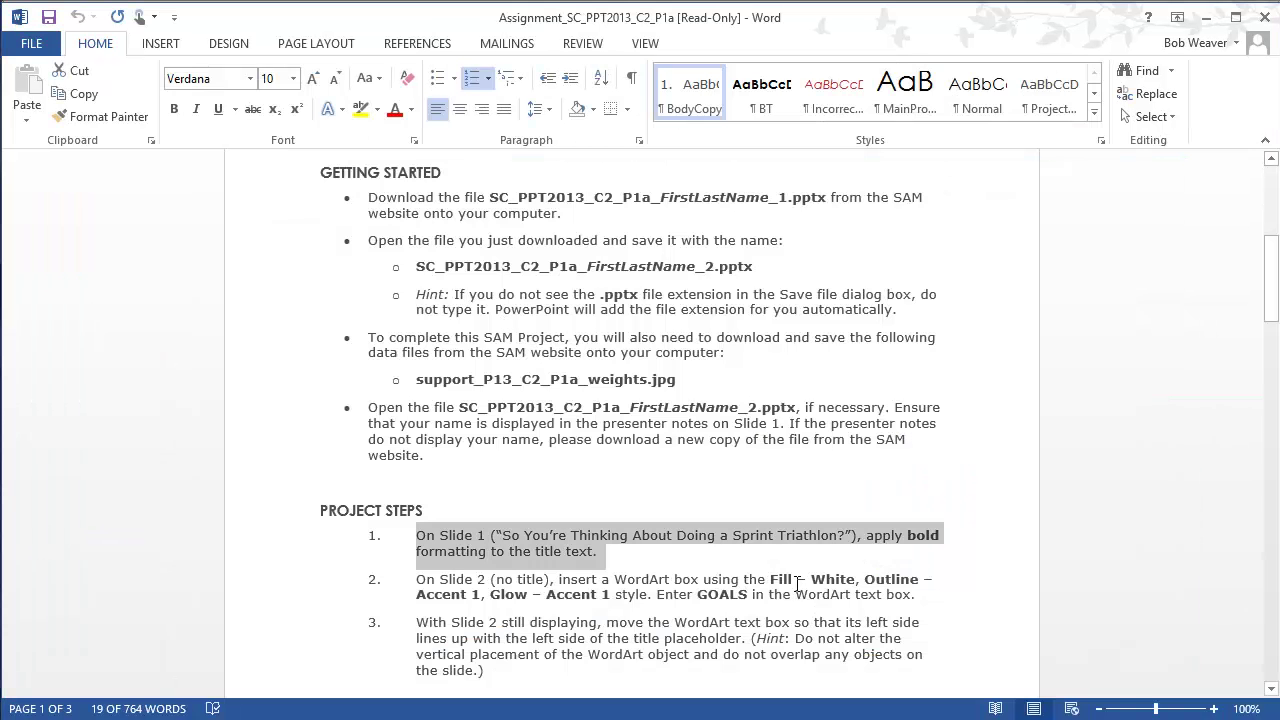
key(alt+Tab)
click(395, 290)
drag(392, 287, 700, 412)
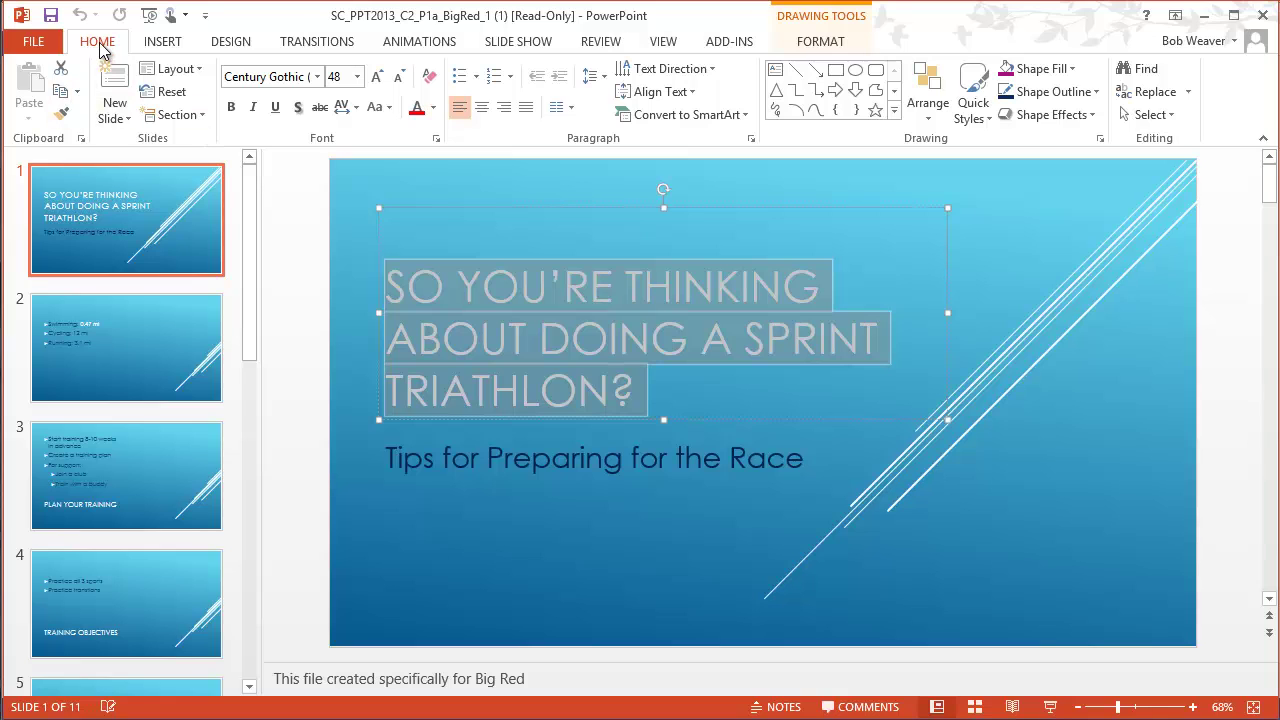
click(233, 109)
key(alt+Tab)
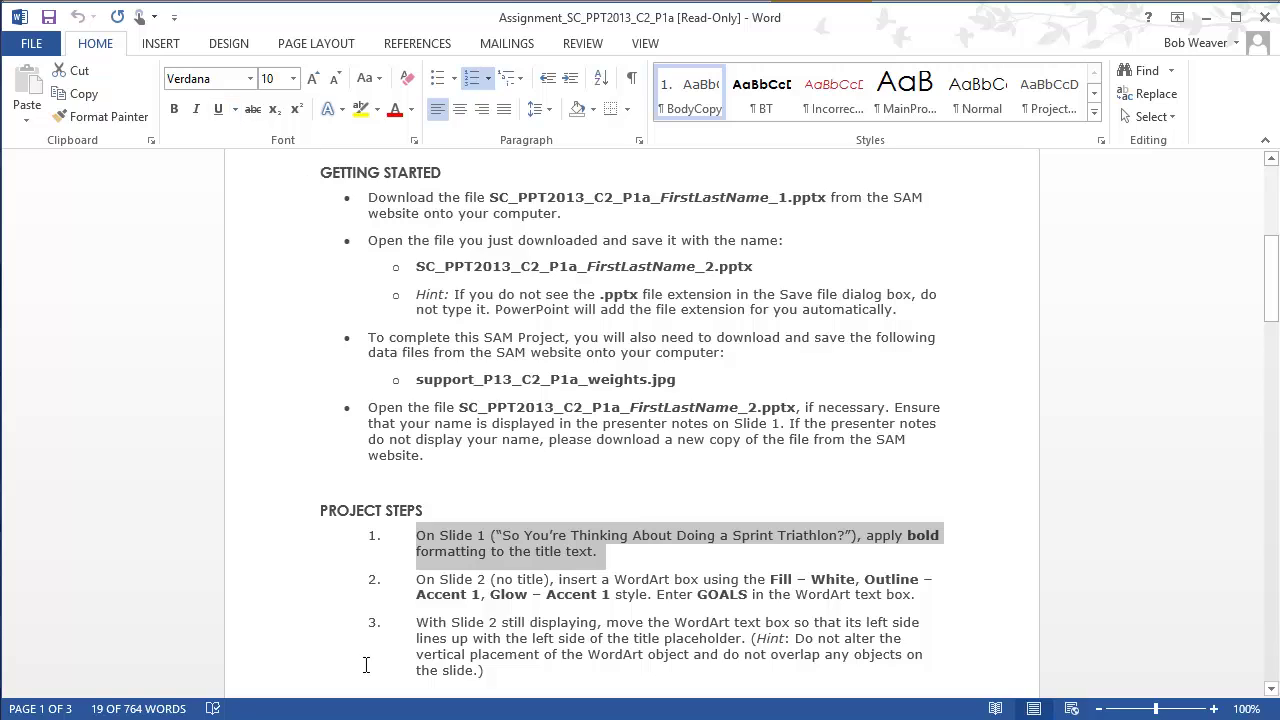
Step: Read step 2, which asks for a GOALS WordArt in Fill – White, Outline – Accent 1, Glow – Accent 1
triple_click(891, 585)
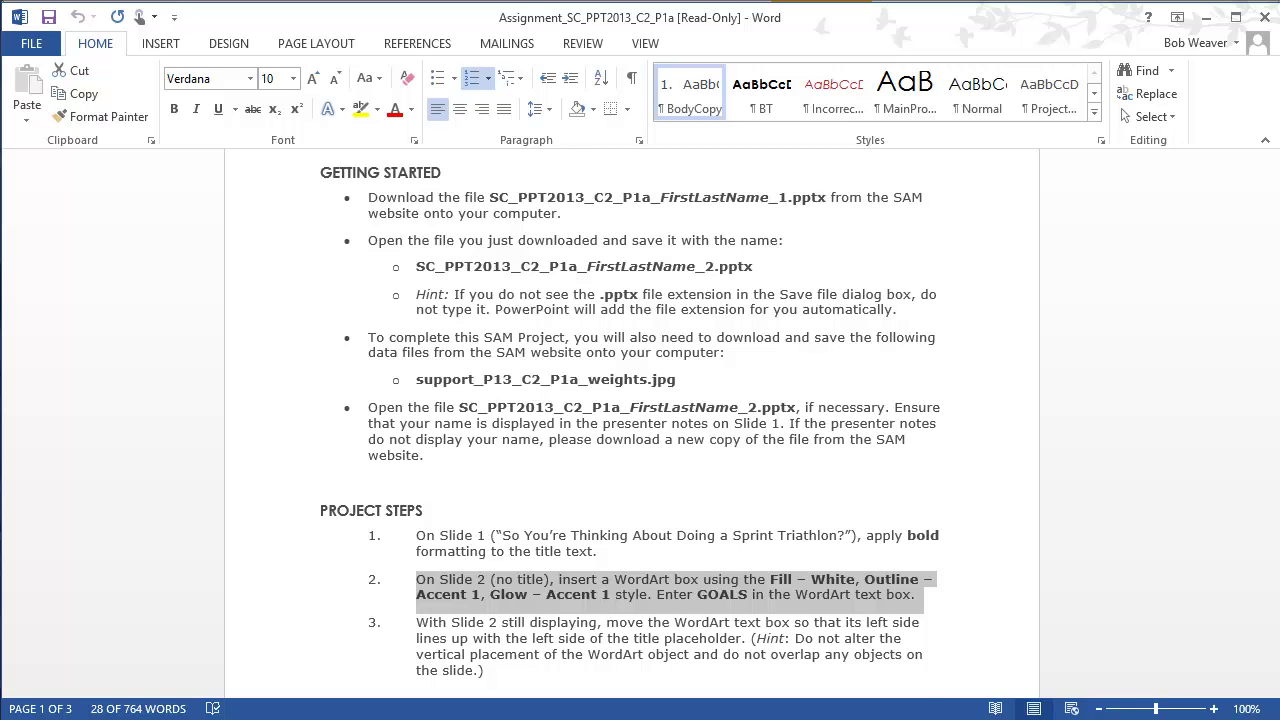
key(alt+Tab)
Step: On slide 2, insert WordArt in the Fill – White, Outline – Accent 1, Glow – Accent 1 style
click(62, 381)
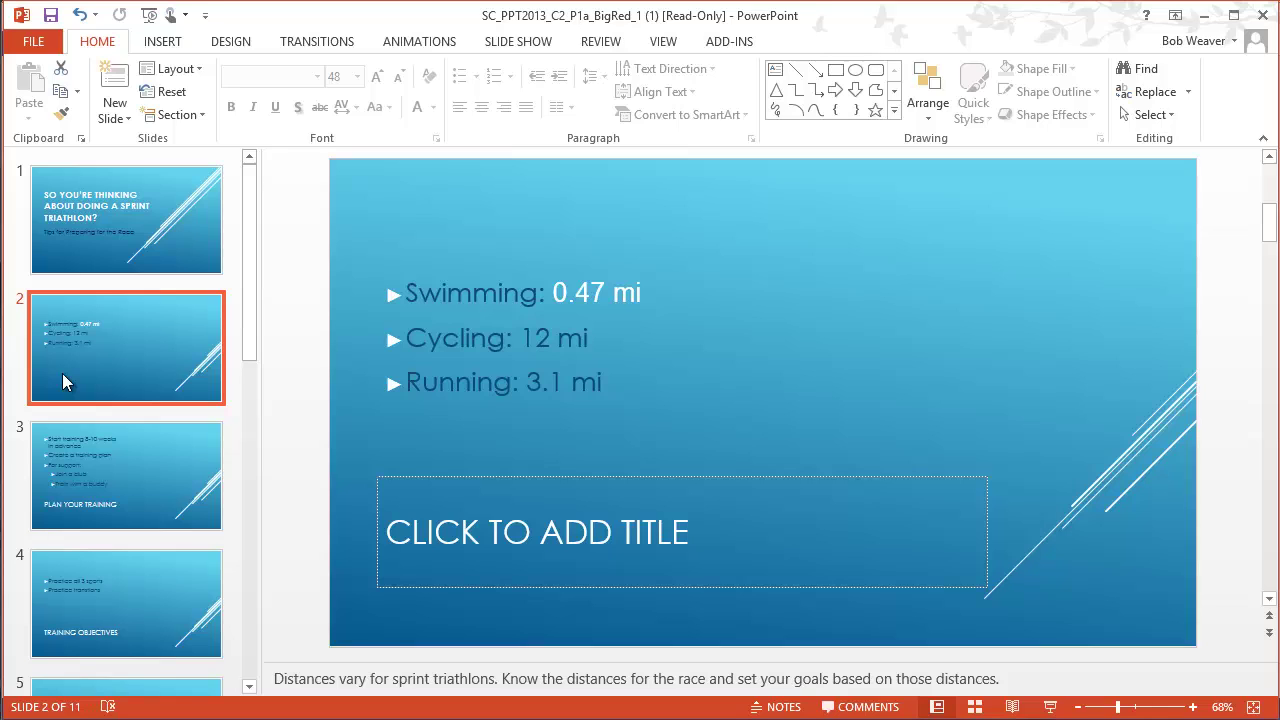
click(168, 48)
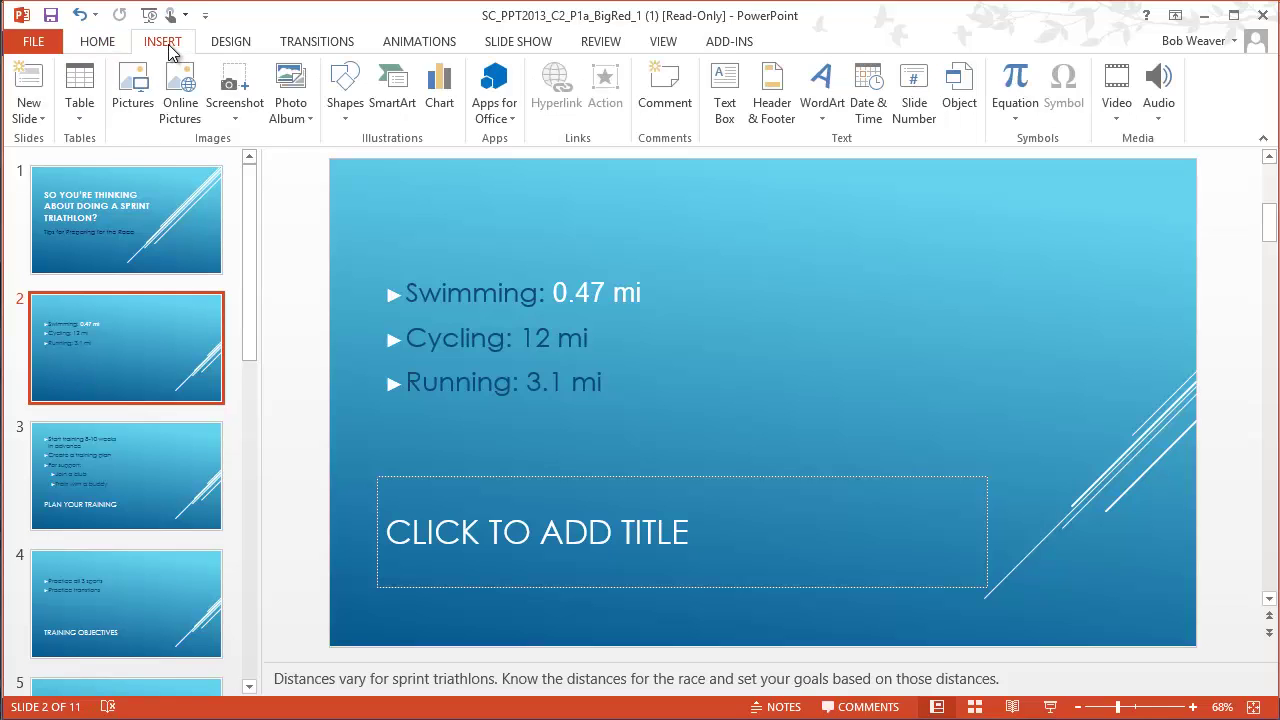
click(824, 110)
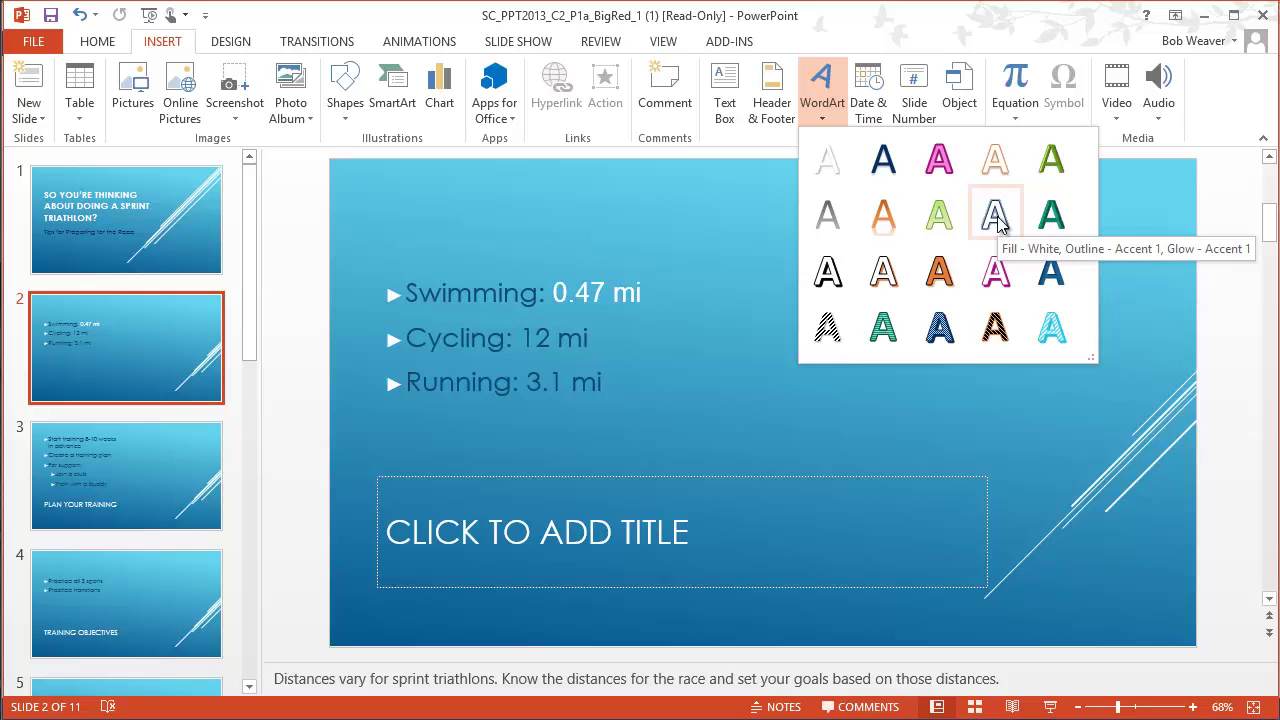
key(alt+Tab)
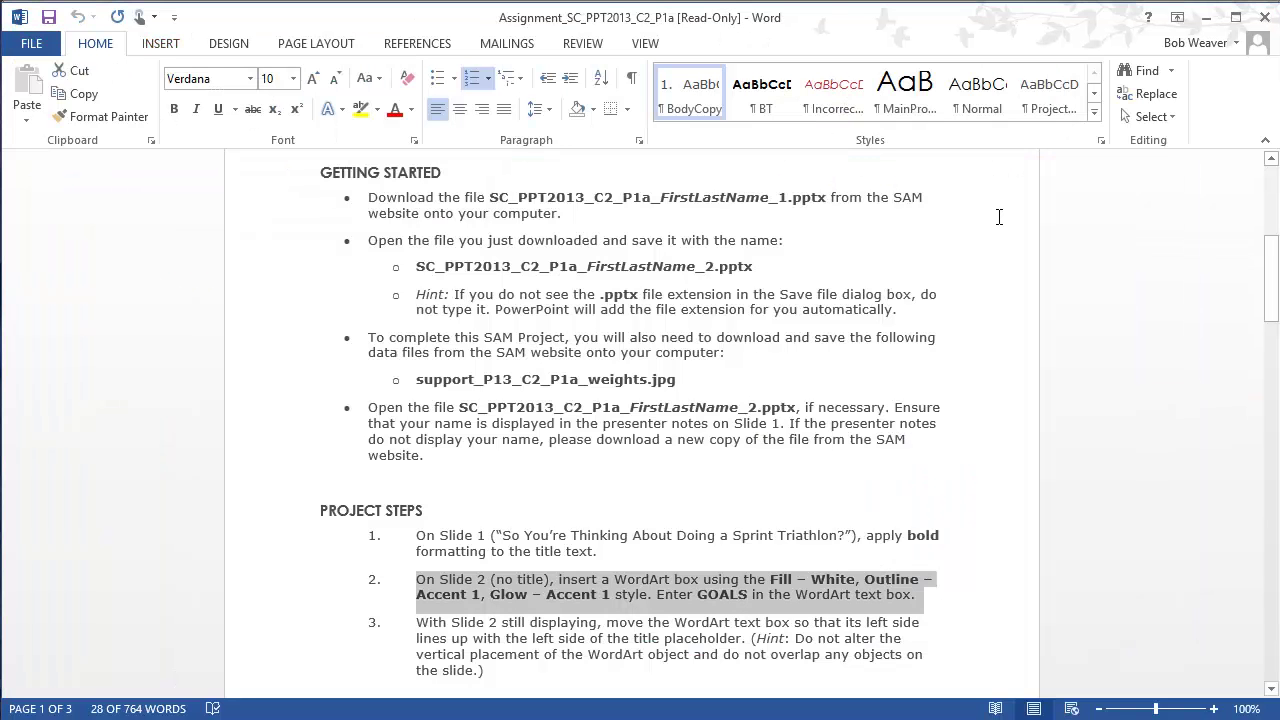
key(alt+Tab)
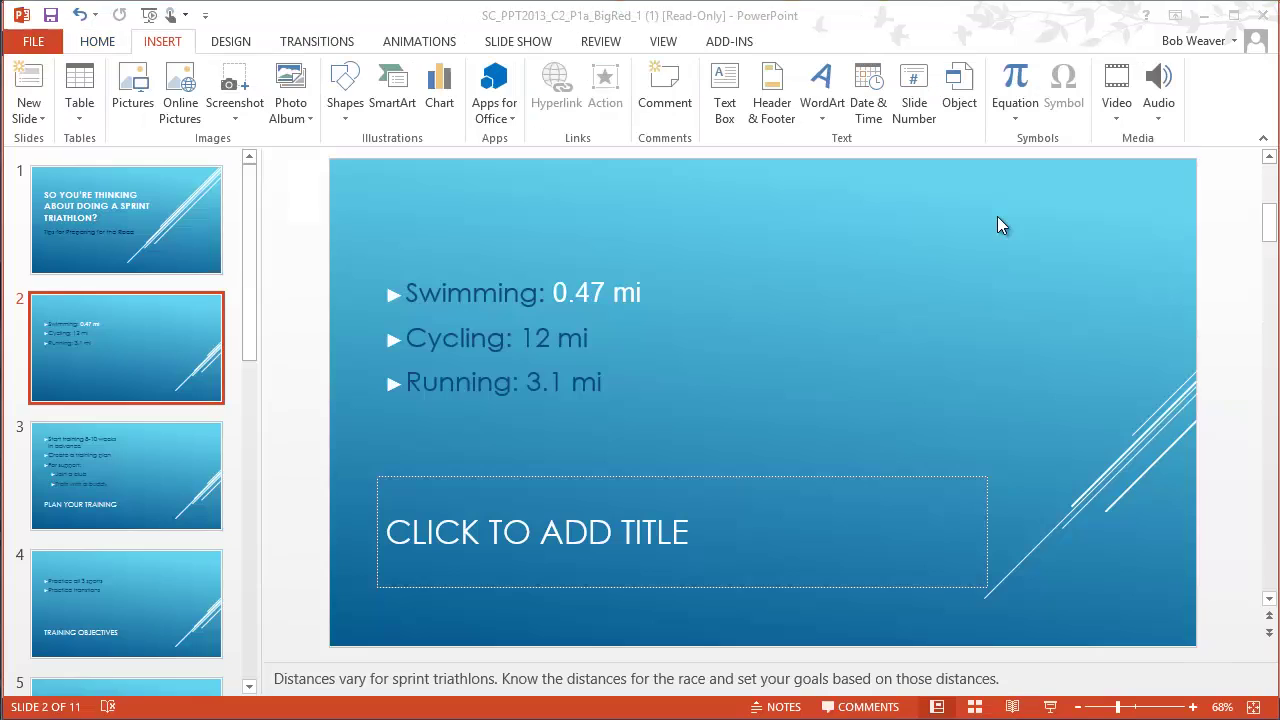
click(838, 124)
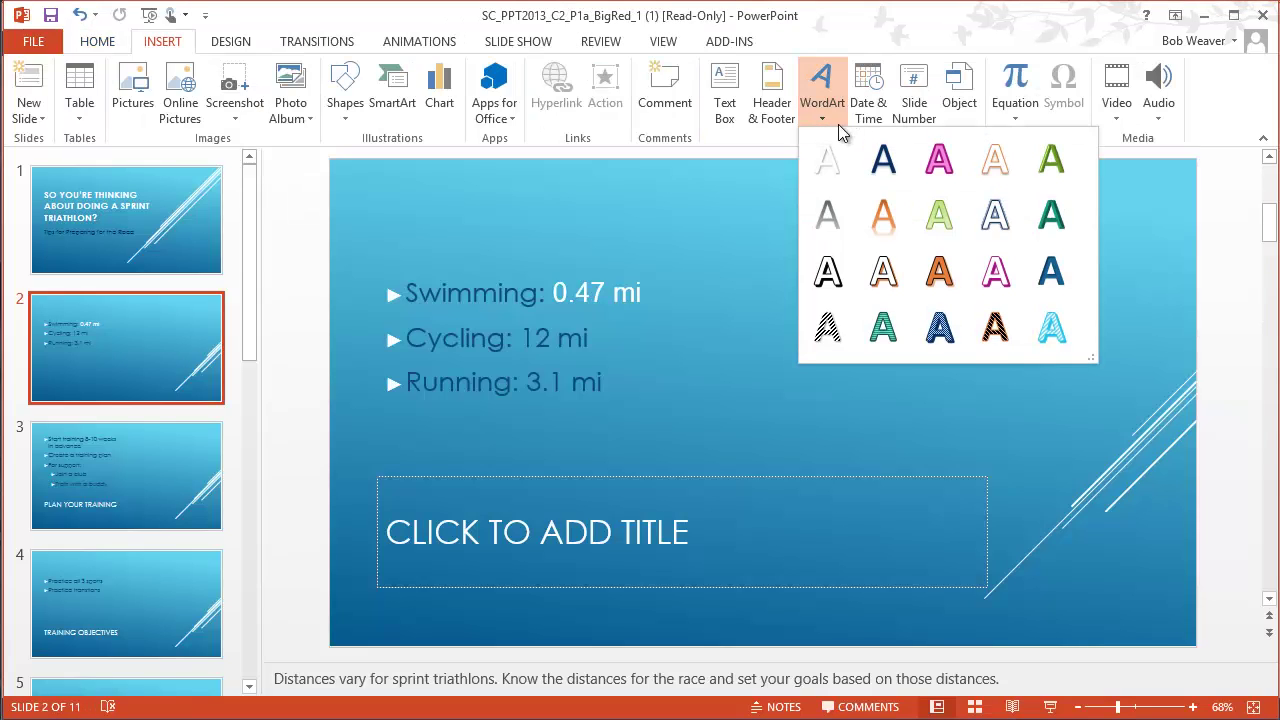
click(995, 216)
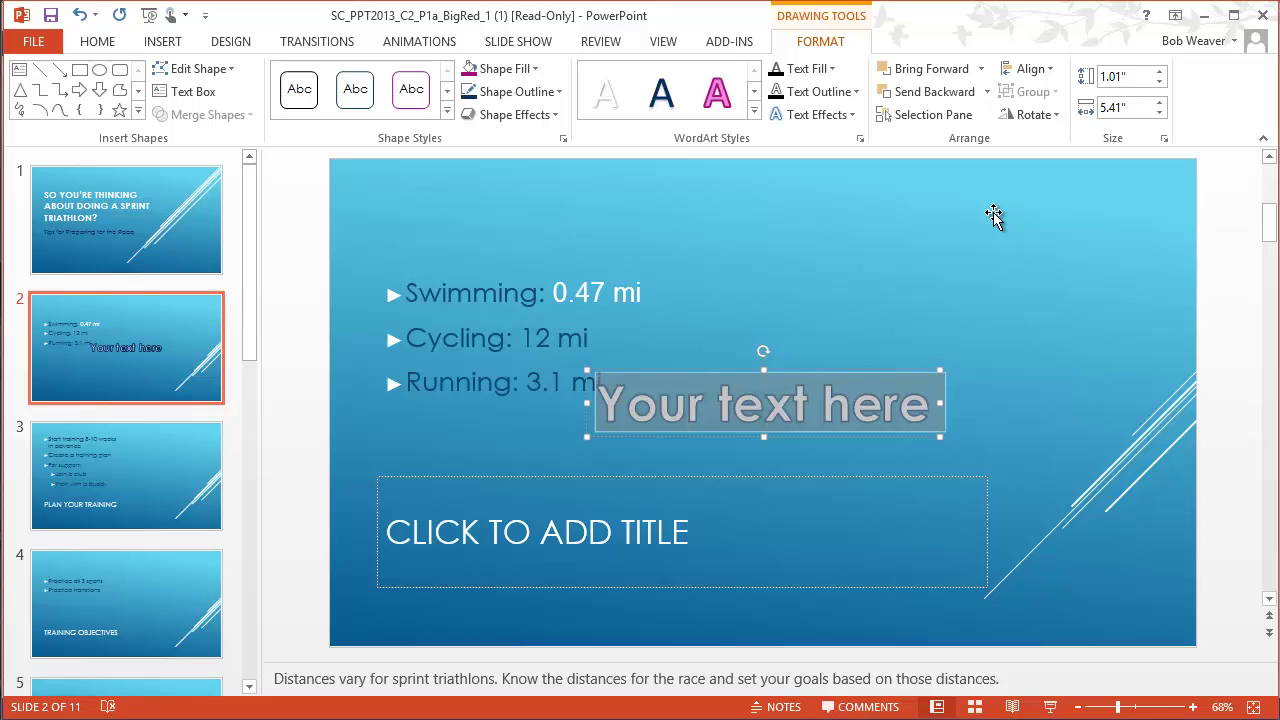
Step: Type GOALS into the WordArt box and deselect it
key(alt+Tab)
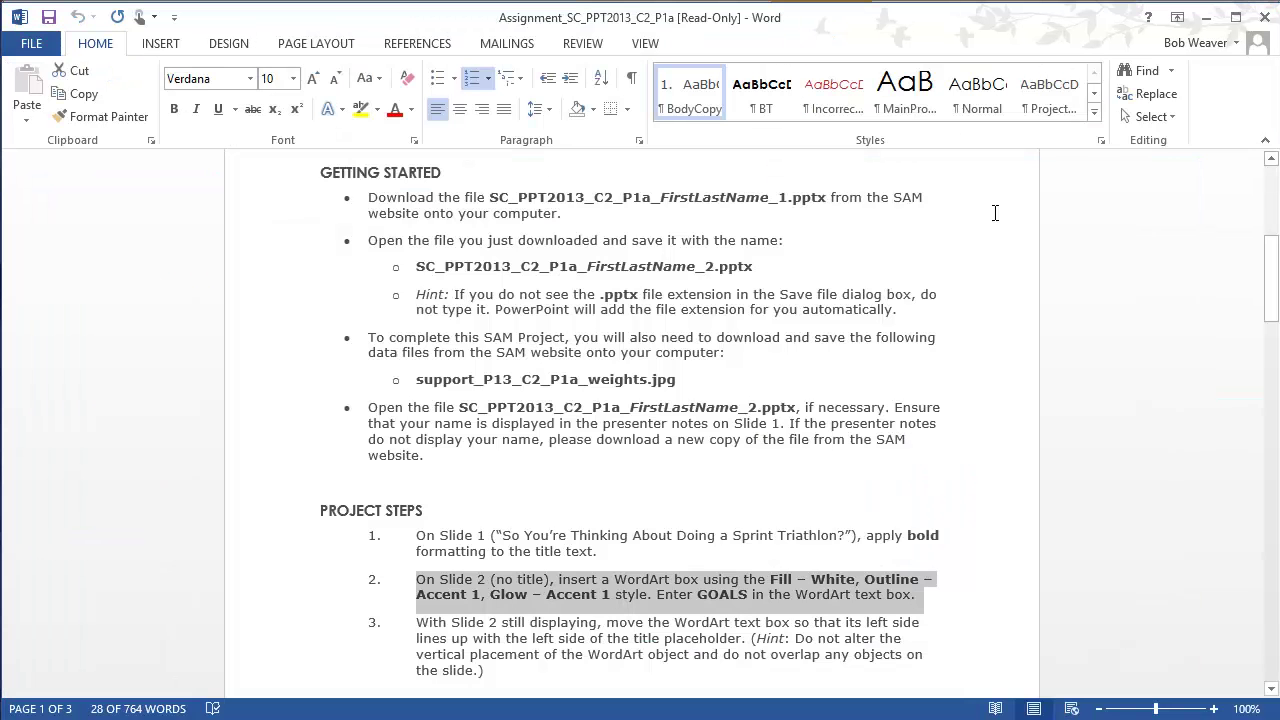
key(alt+Tab)
text(GOALS)
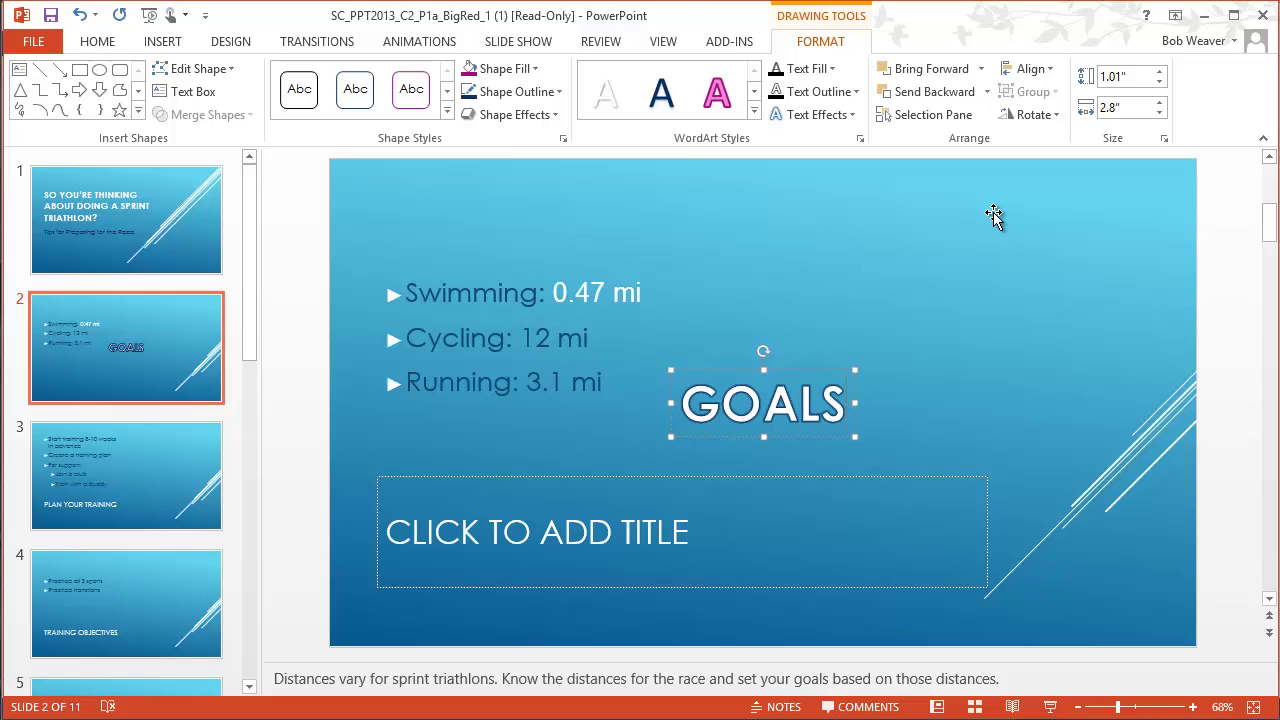
click(1034, 286)
key(alt+Tab)
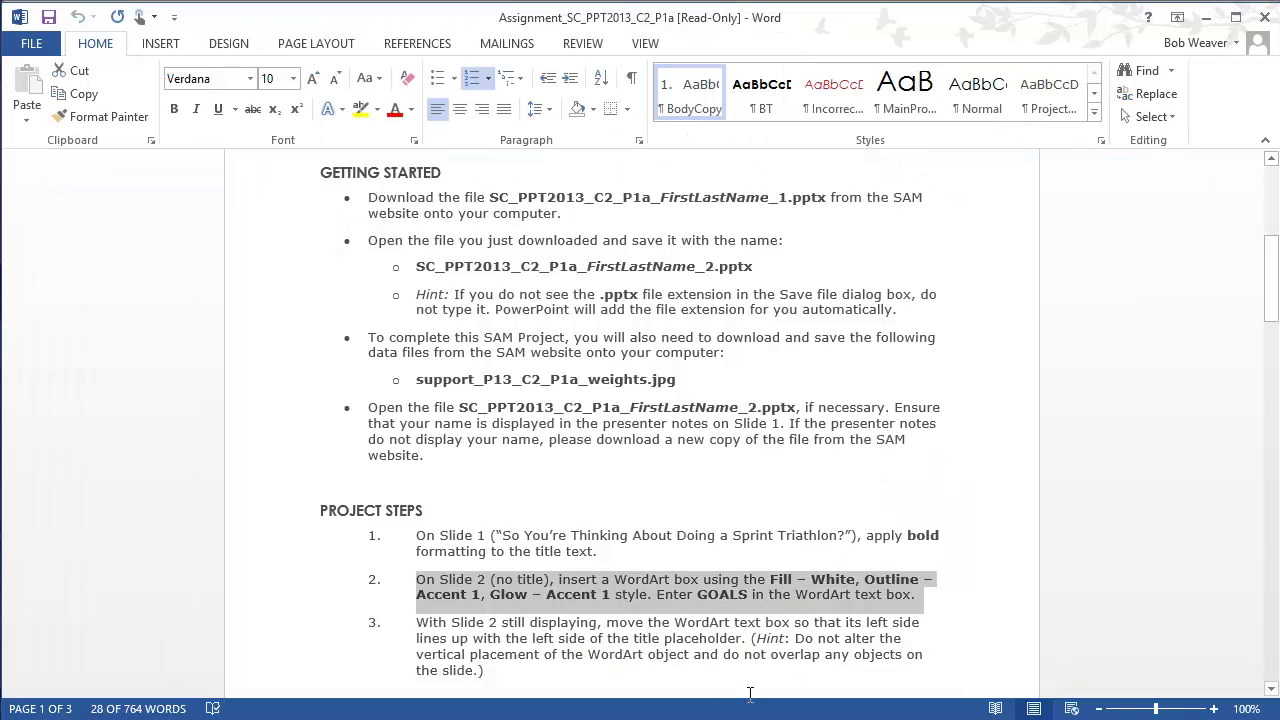
Step: Read Word step 3 on aligning the GOALS WordArt, then return to the deck
drag(418, 622, 506, 672)
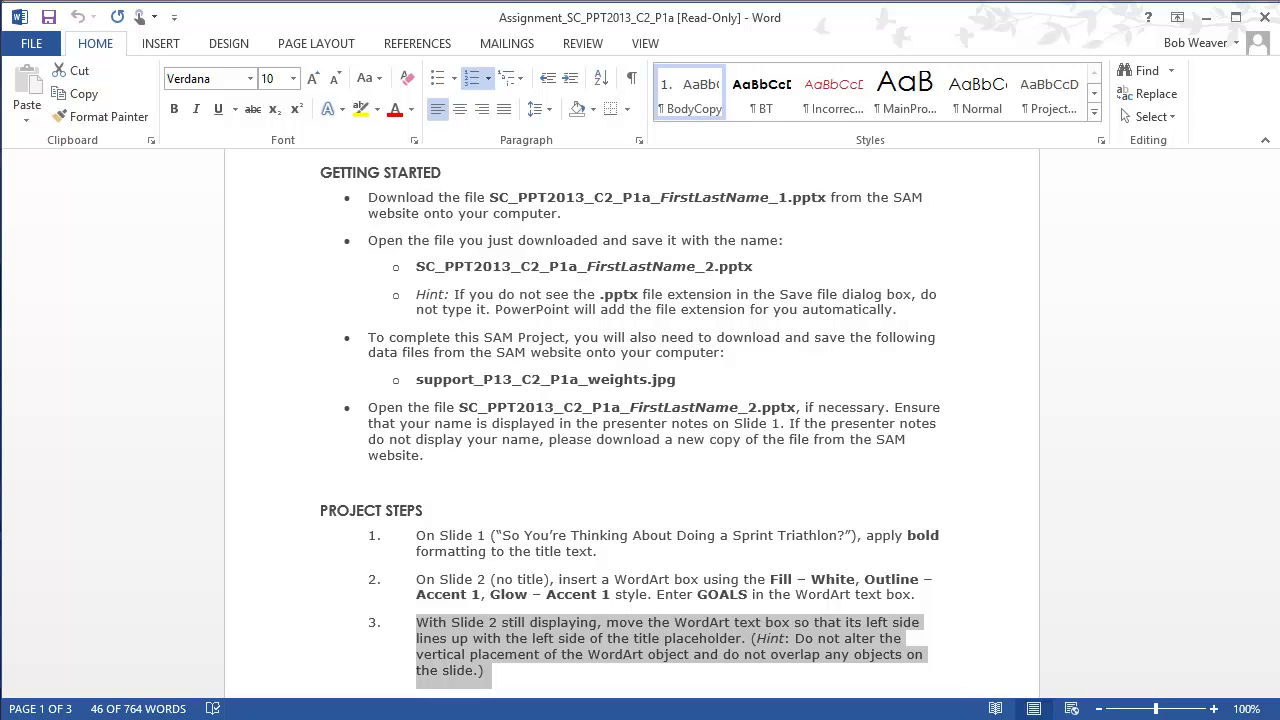
key(alt+Tab)
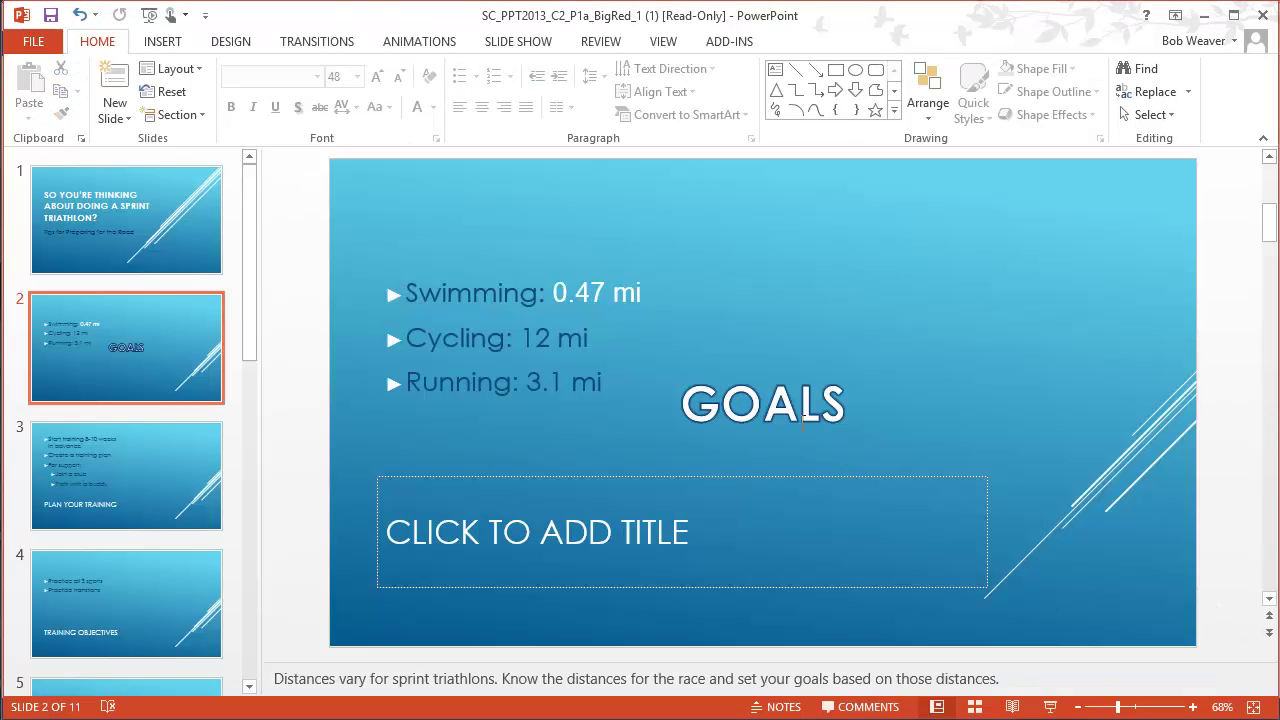
Step: Drag the GOALS WordArt down and left so its left edge meets the title placeholder's left edge
click(803, 415)
mouse_move(737, 371)
mouse_down()
mouse_move(738, 436)
mouse_move(706, 515)
mouse_move(713, 501)
mouse_up()
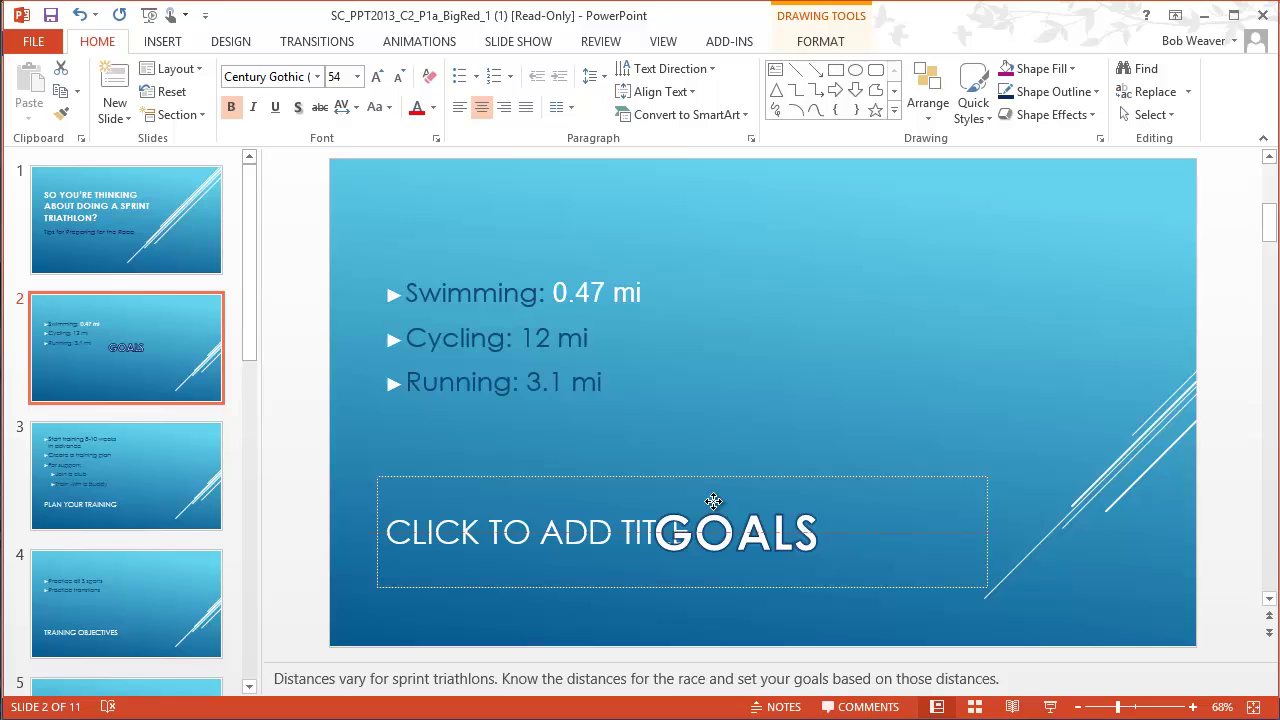
drag(713, 501, 447, 503)
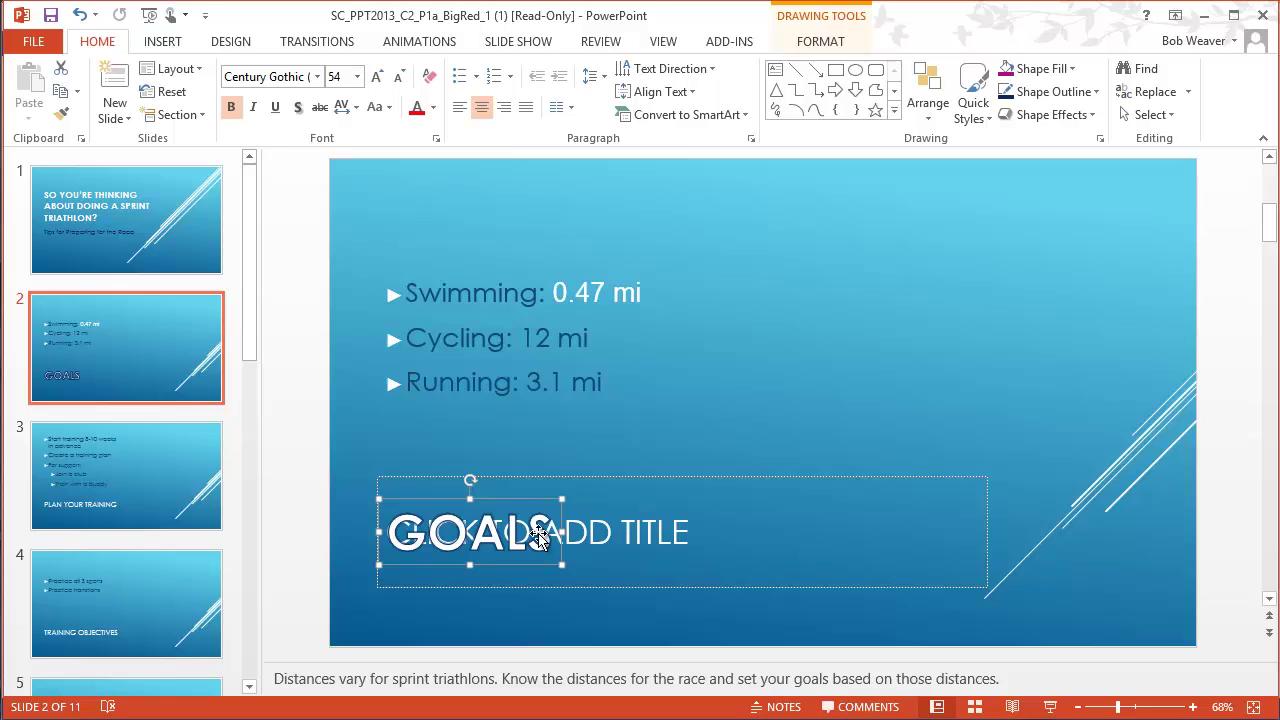
mouse_move(508, 499)
mouse_down()
mouse_move(697, 493)
mouse_move(789, 456)
mouse_move(779, 497)
mouse_move(497, 501)
mouse_up()
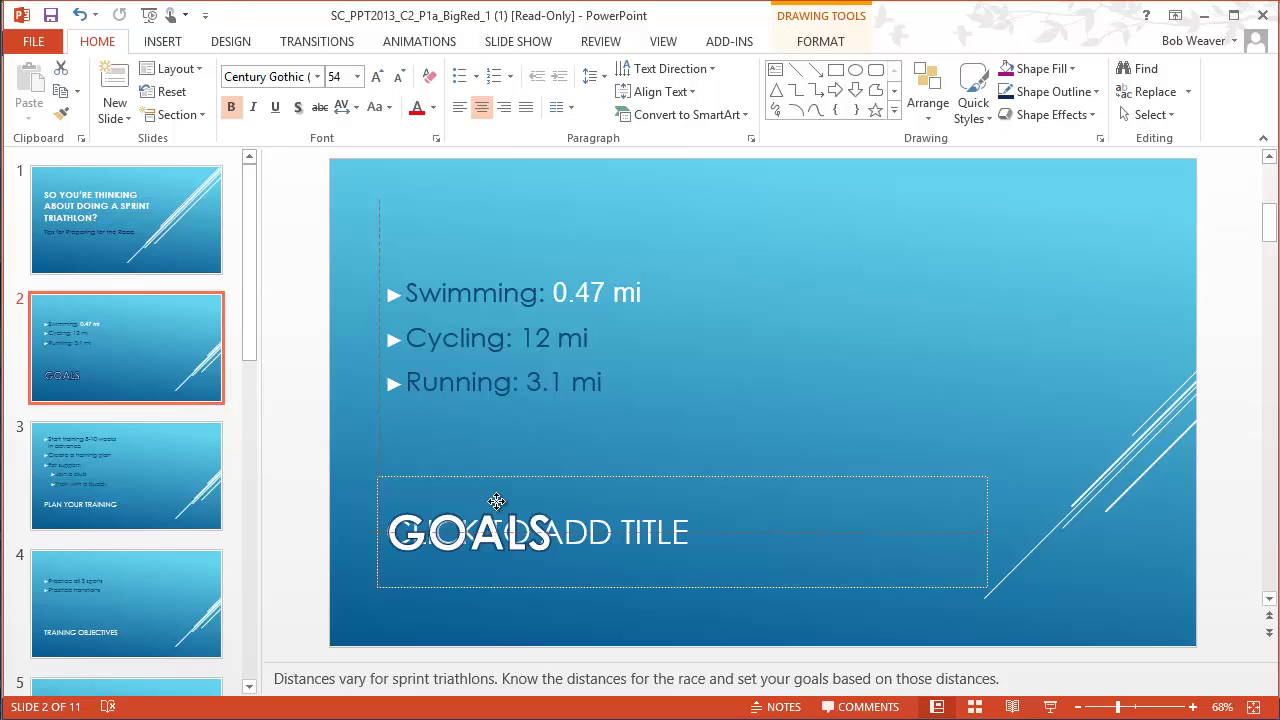
drag(497, 501, 497, 501)
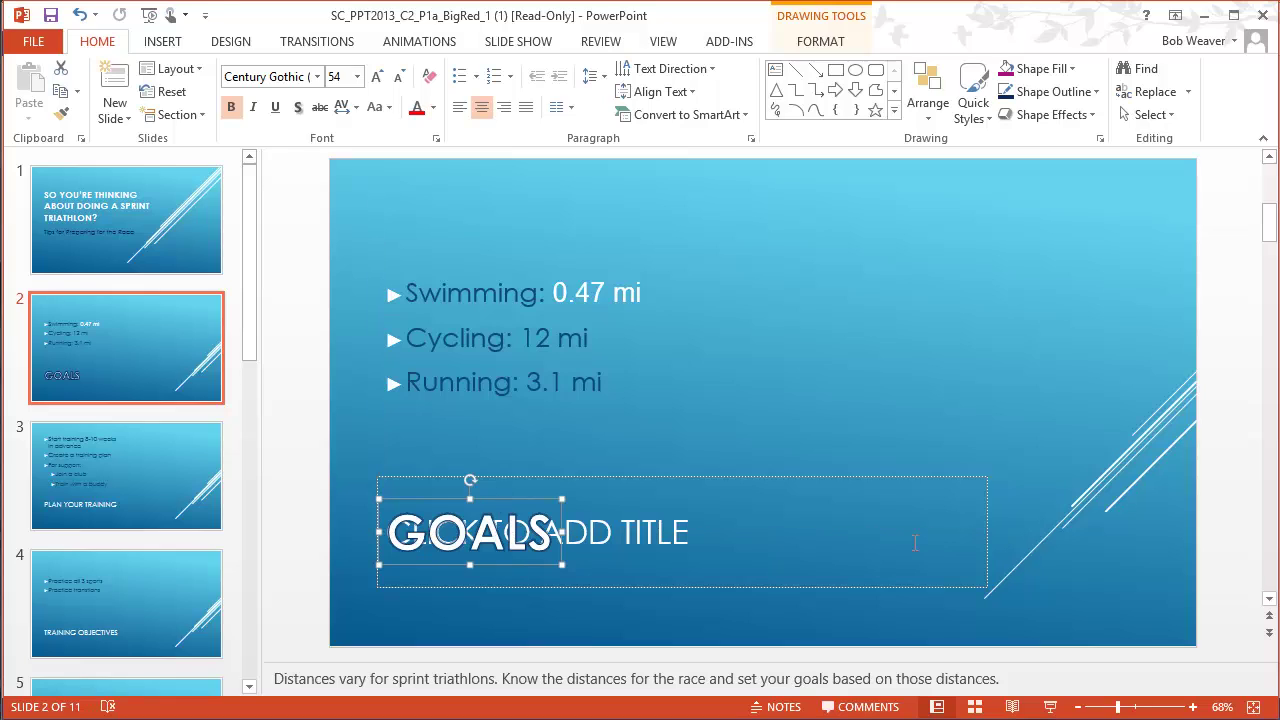
key(alt+Tab)
drag(416, 519, 503, 663)
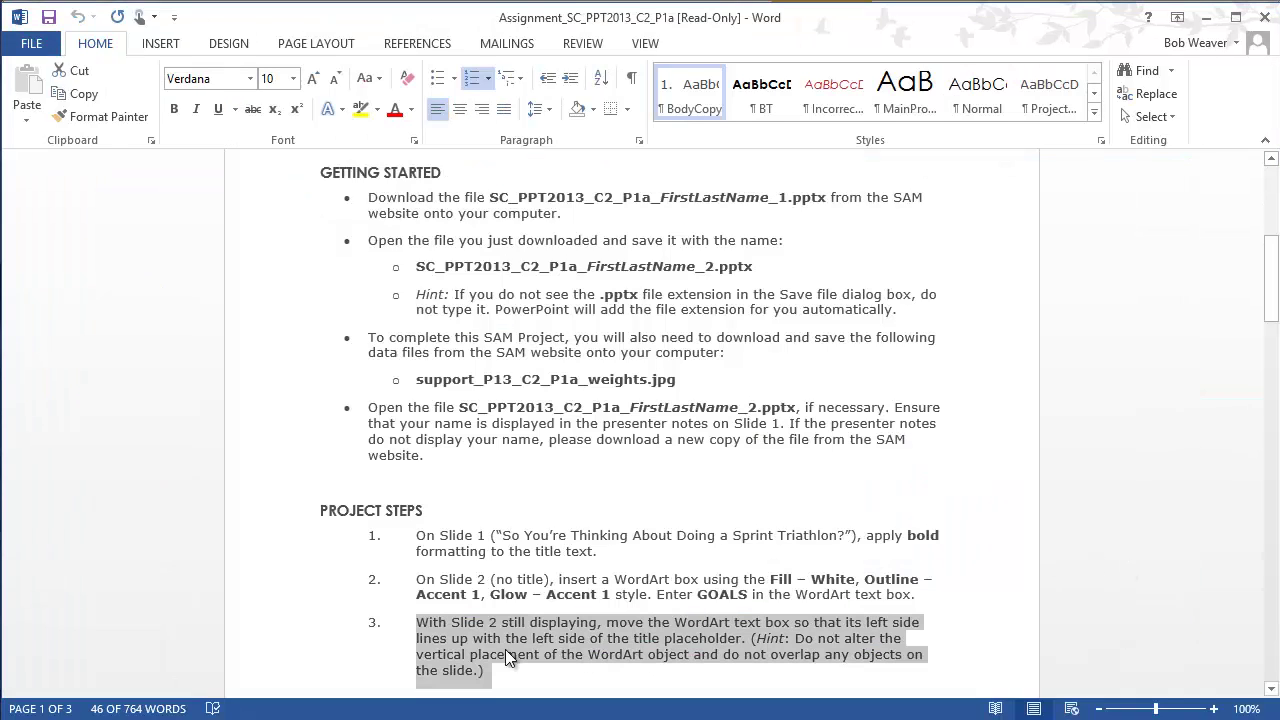
Step: Read Word step 4 on copying 0.47 mi's formatting, then select 0.47 mi on slide 2
scroll(505, 630, down, 6)
drag(418, 477, 463, 510)
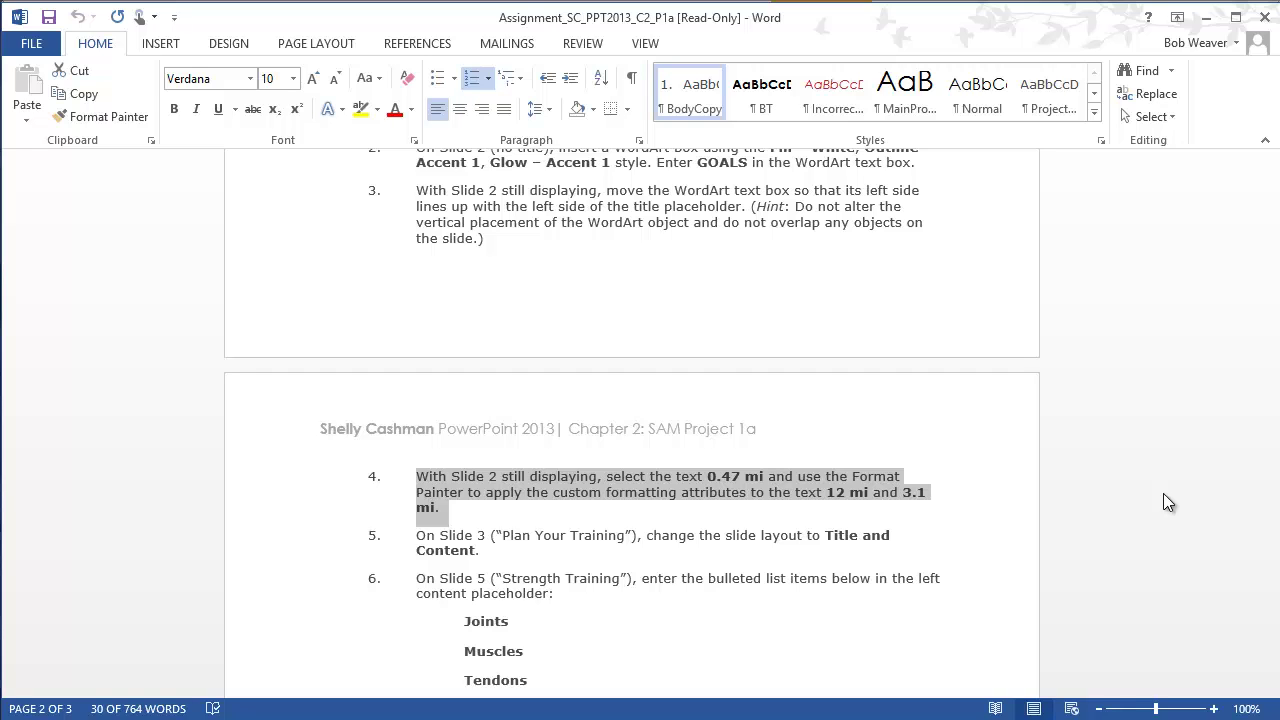
key(alt+Tab)
drag(552, 292, 643, 295)
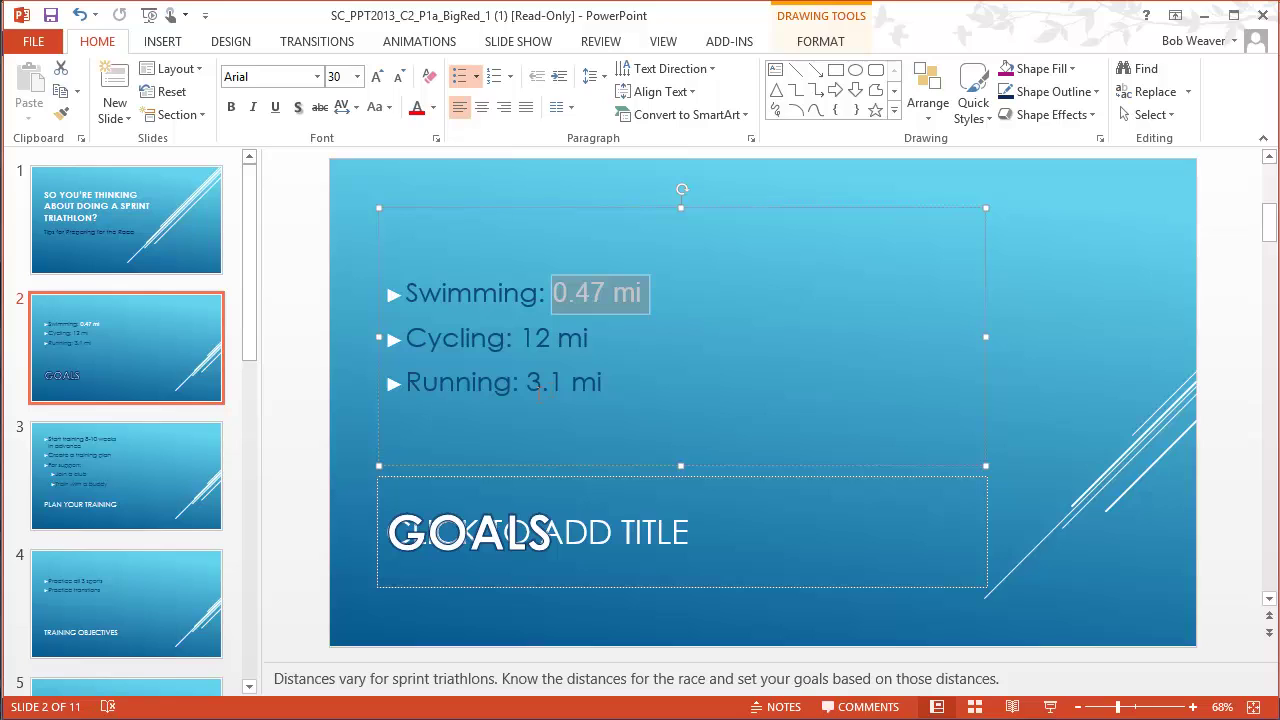
Step: Format-paint the 0.47 mi formatting onto 12 mi and 3.1 mi on slide 2
click(63, 116)
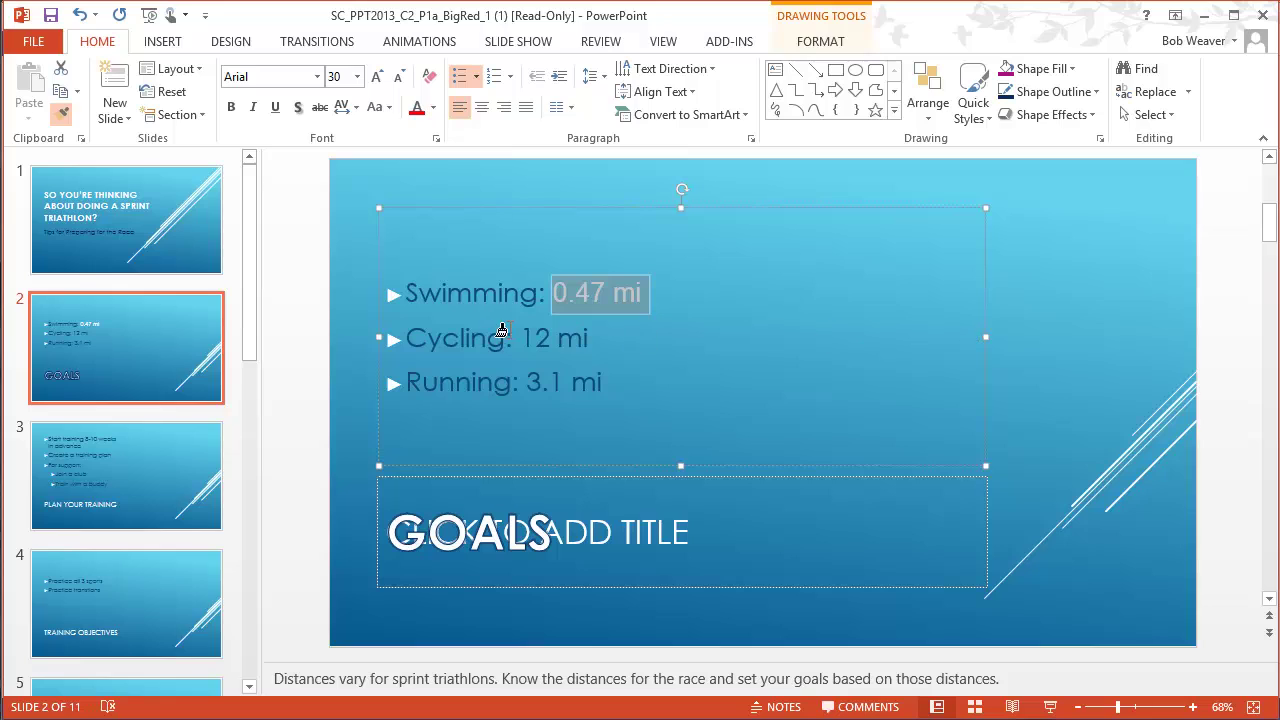
mouse_move(520, 340)
mouse_down()
mouse_move(585, 342)
mouse_move(560, 382)
mouse_move(601, 381)
mouse_up()
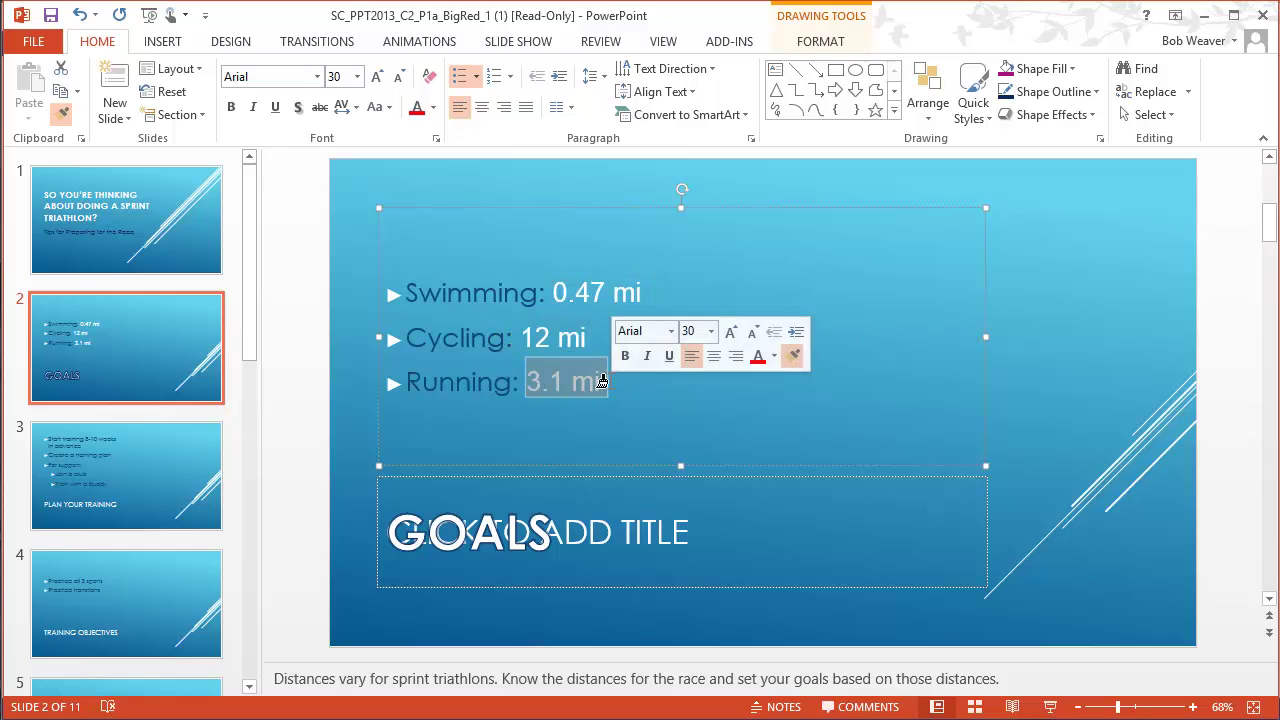
click(62, 114)
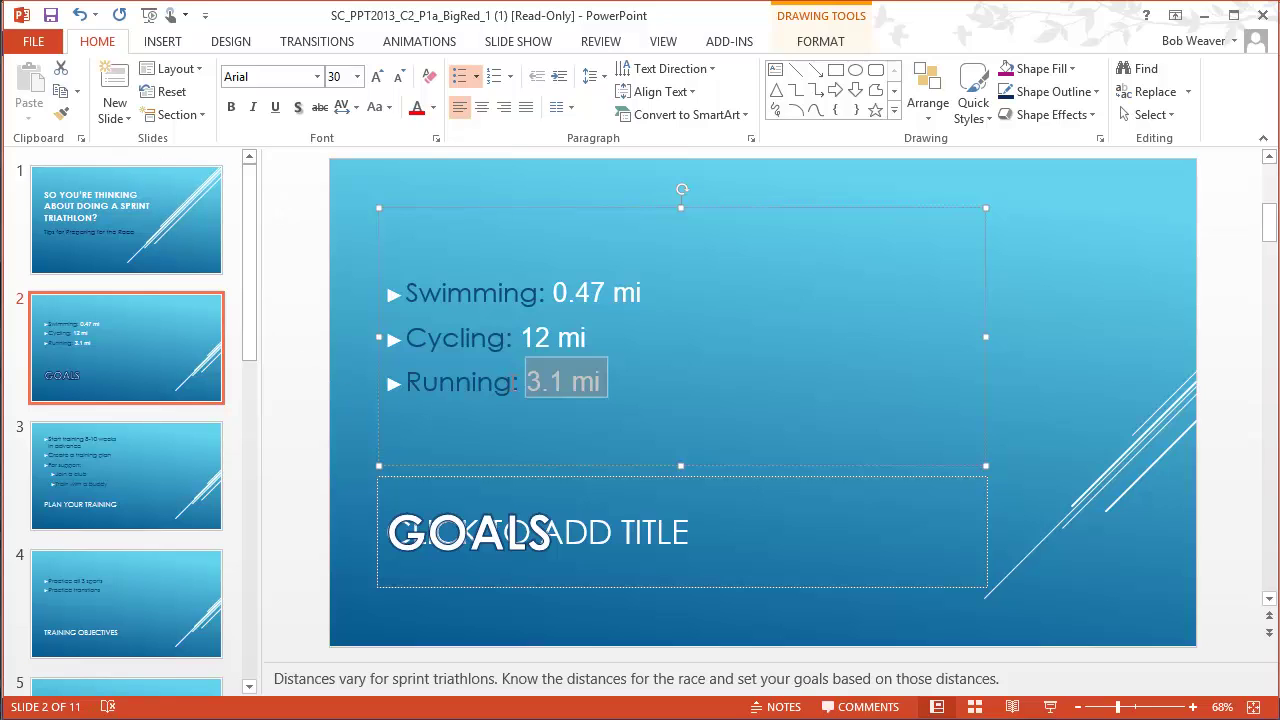
click(1070, 392)
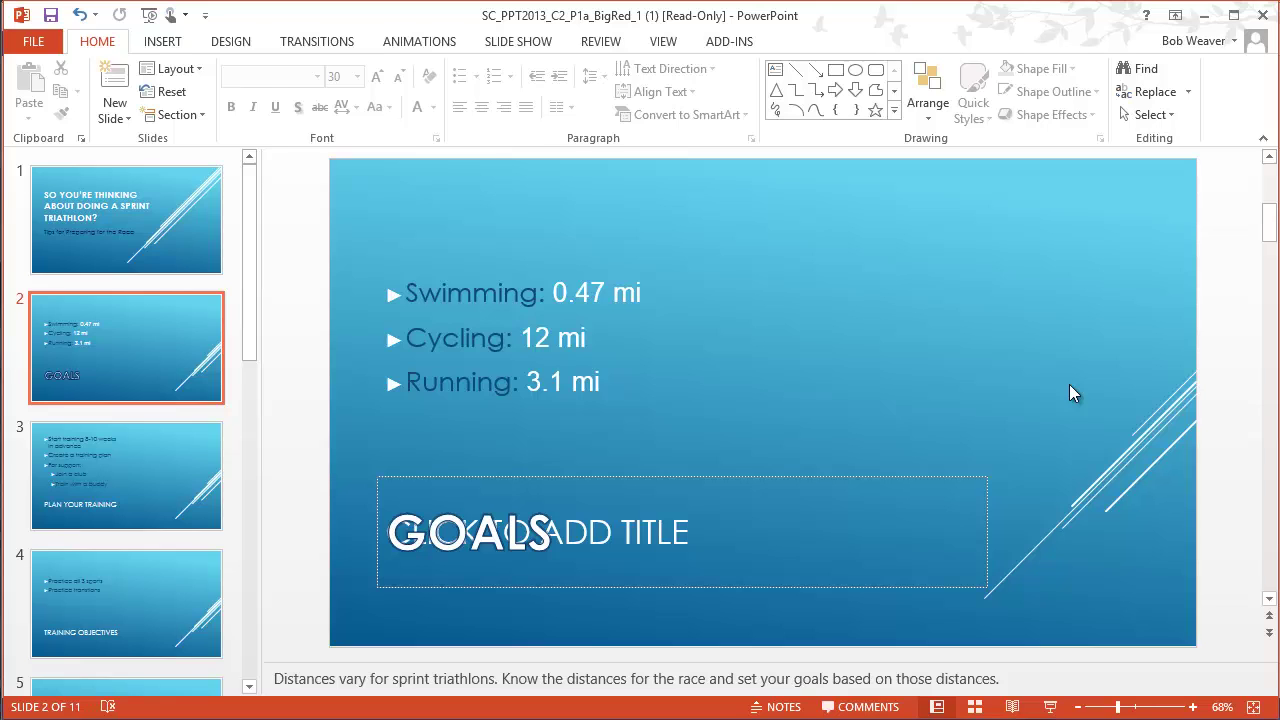
key(alt+Tab)
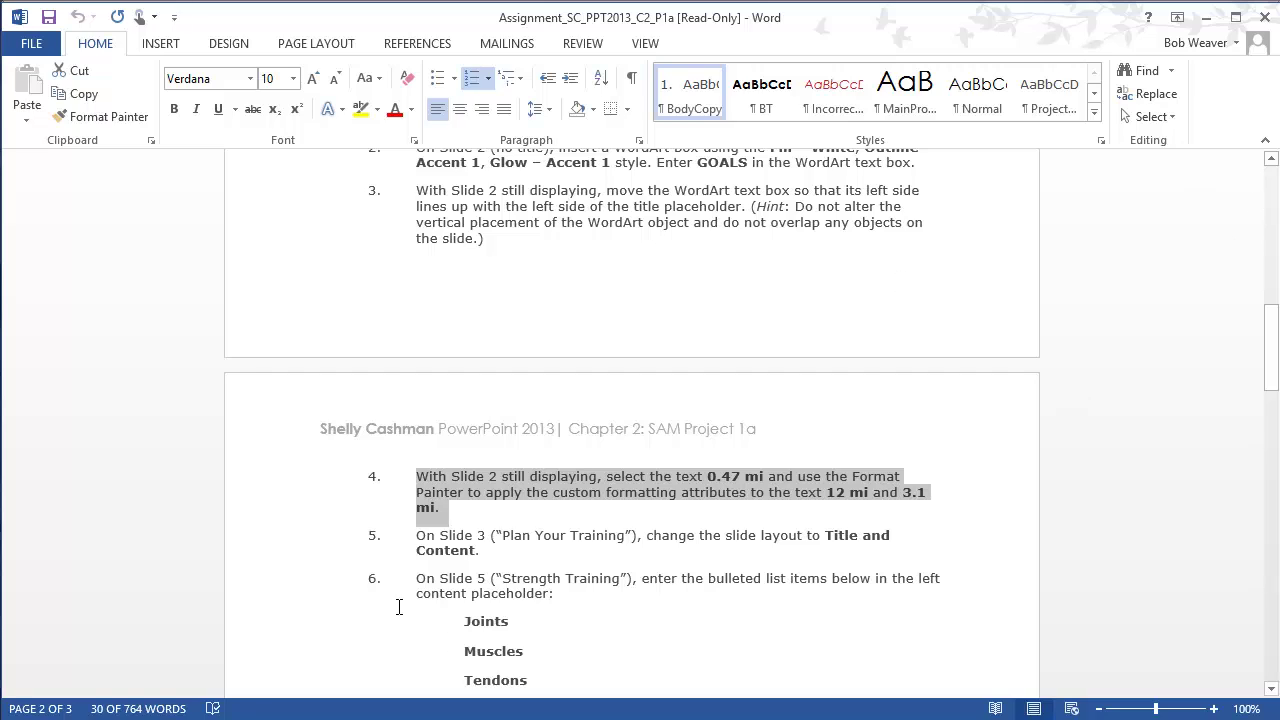
Step: Check Word step 5's Title and Content requirement, then display slide 3, Plan Your Training
drag(416, 533, 494, 551)
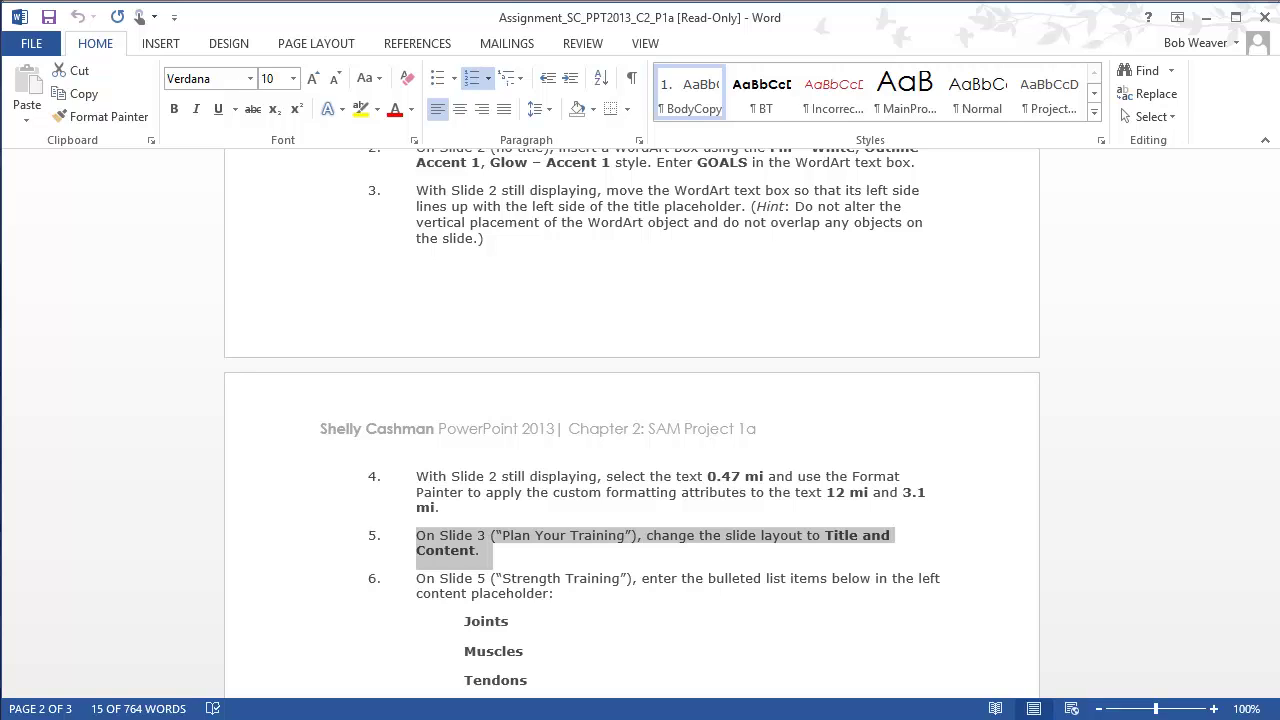
key(alt+Tab)
click(86, 488)
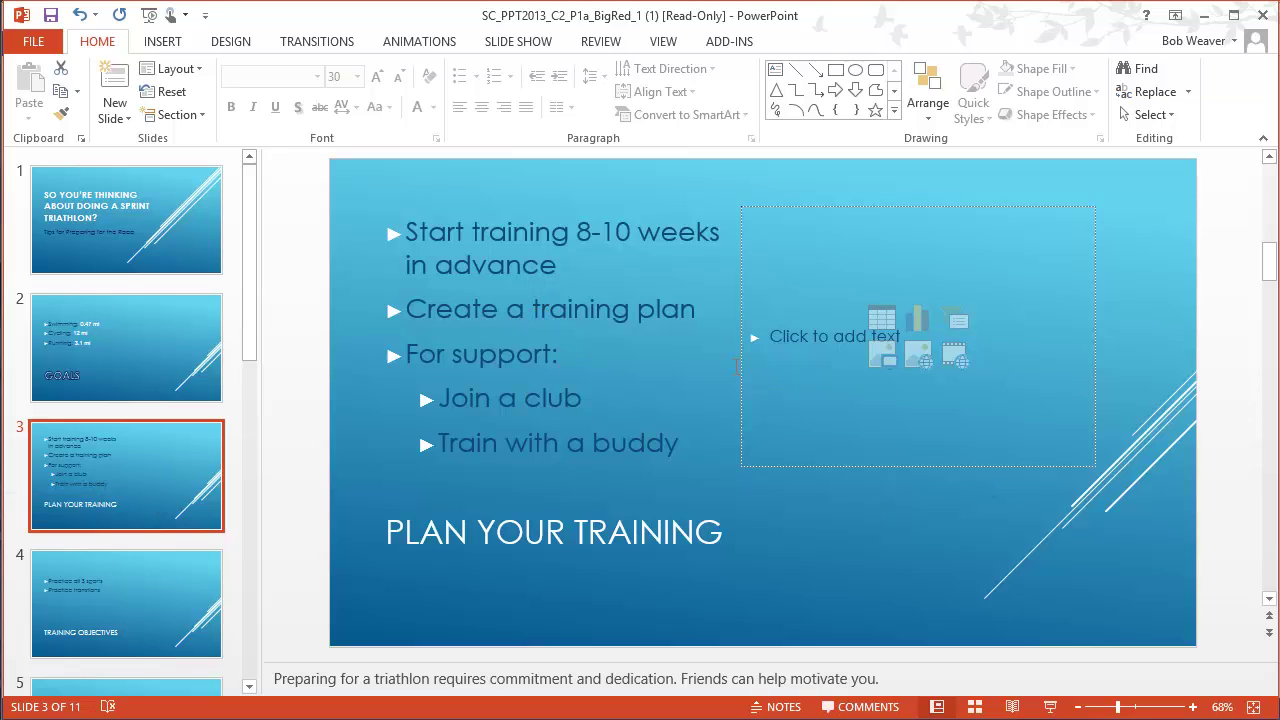
Step: Switch slide 3's layout from Two Content to Title and Content via the thumbnail's Layout menu
right_click(138, 451)
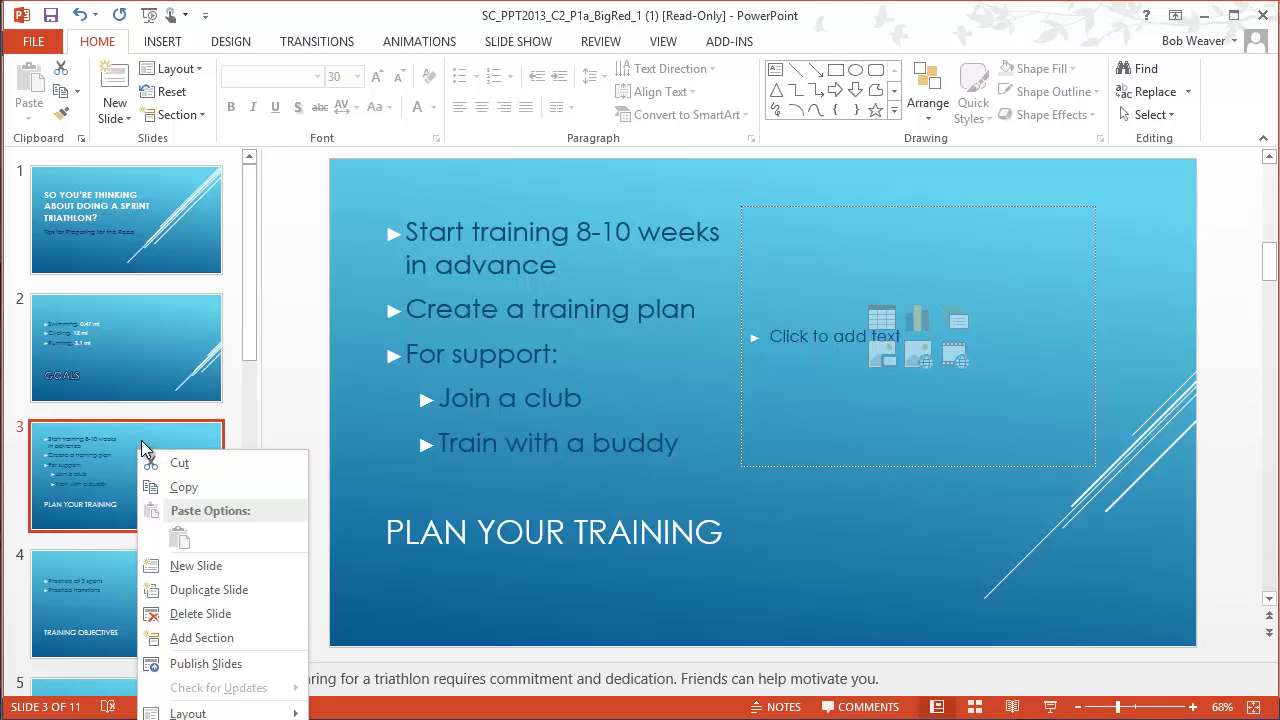
right_click(151, 434)
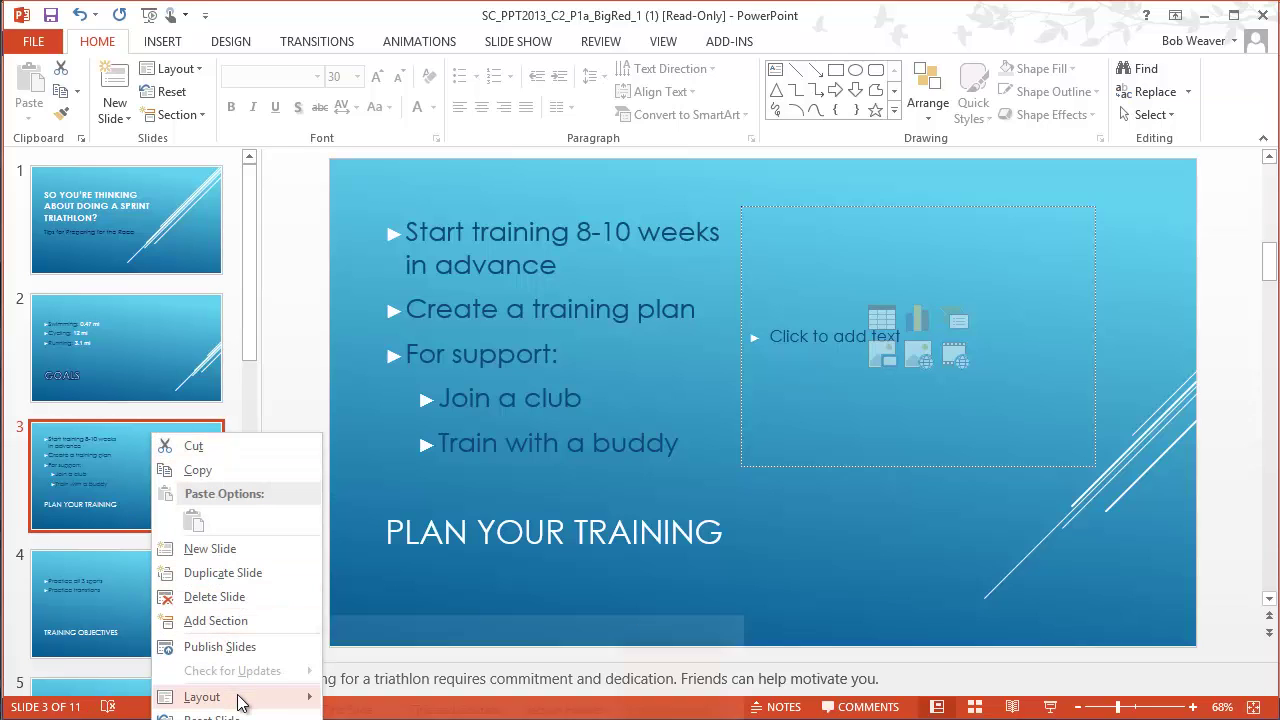
mouse_move(240, 700)
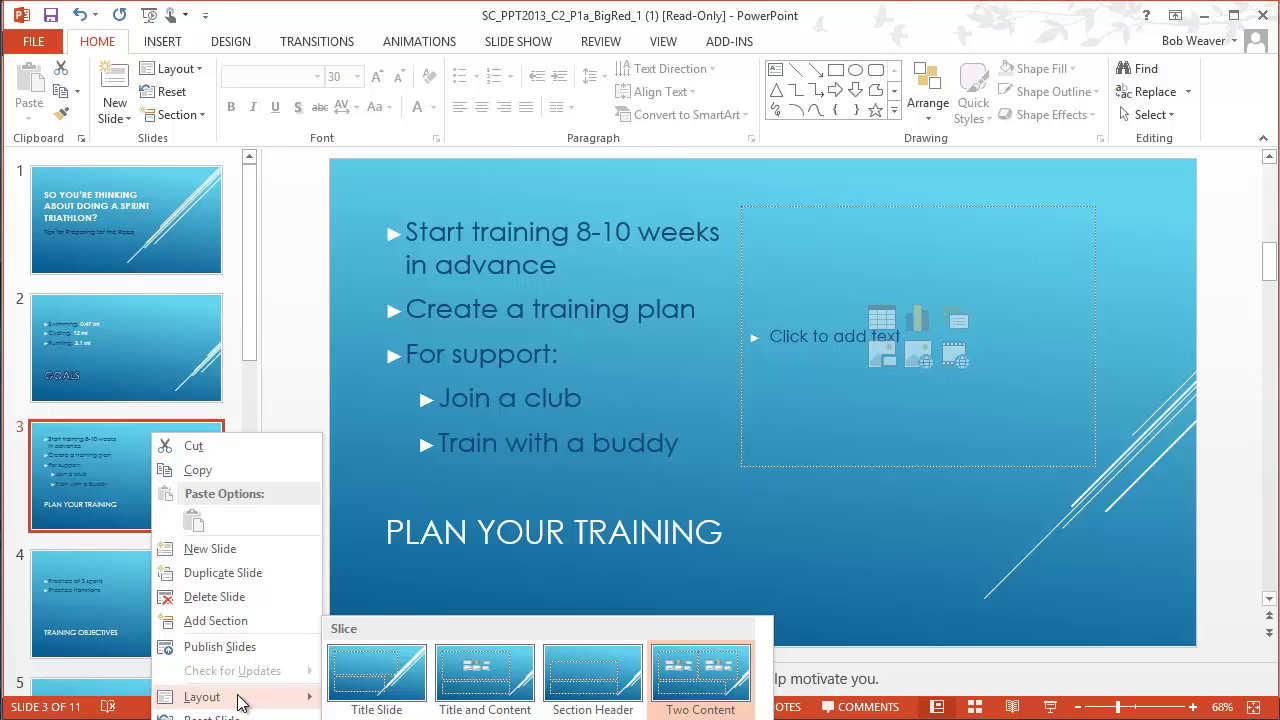
click(519, 692)
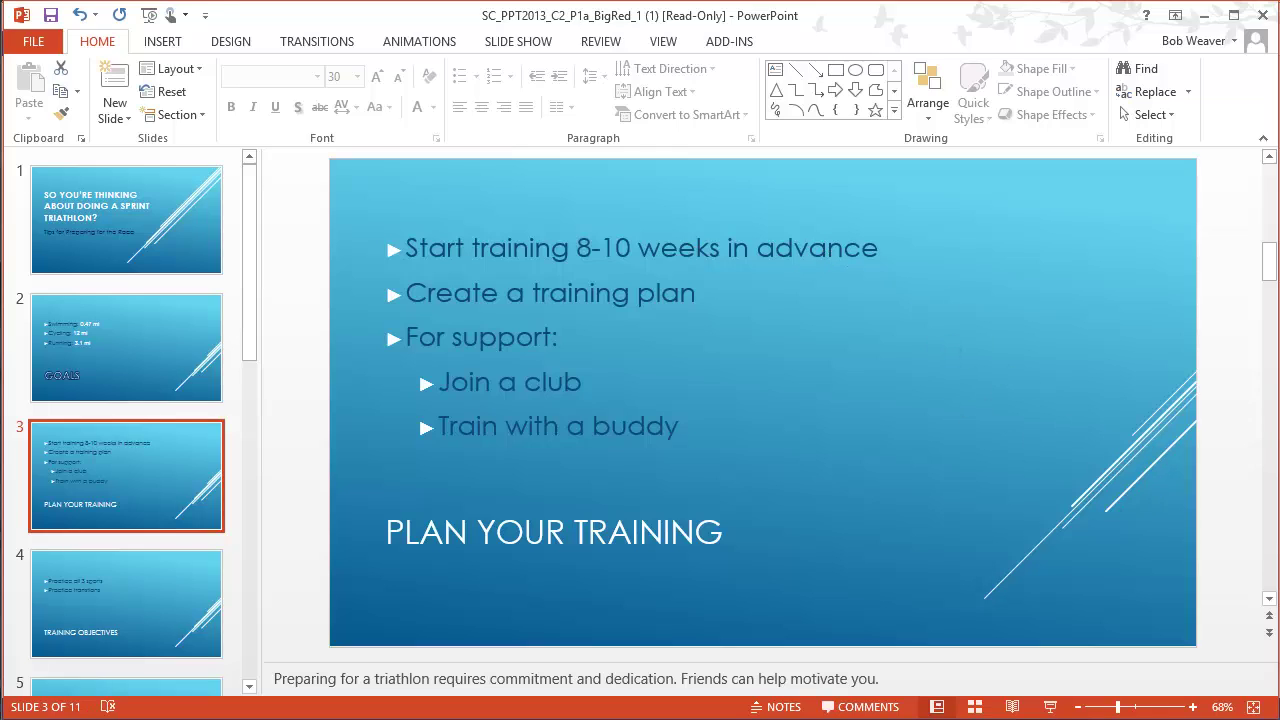
key(alt+Tab)
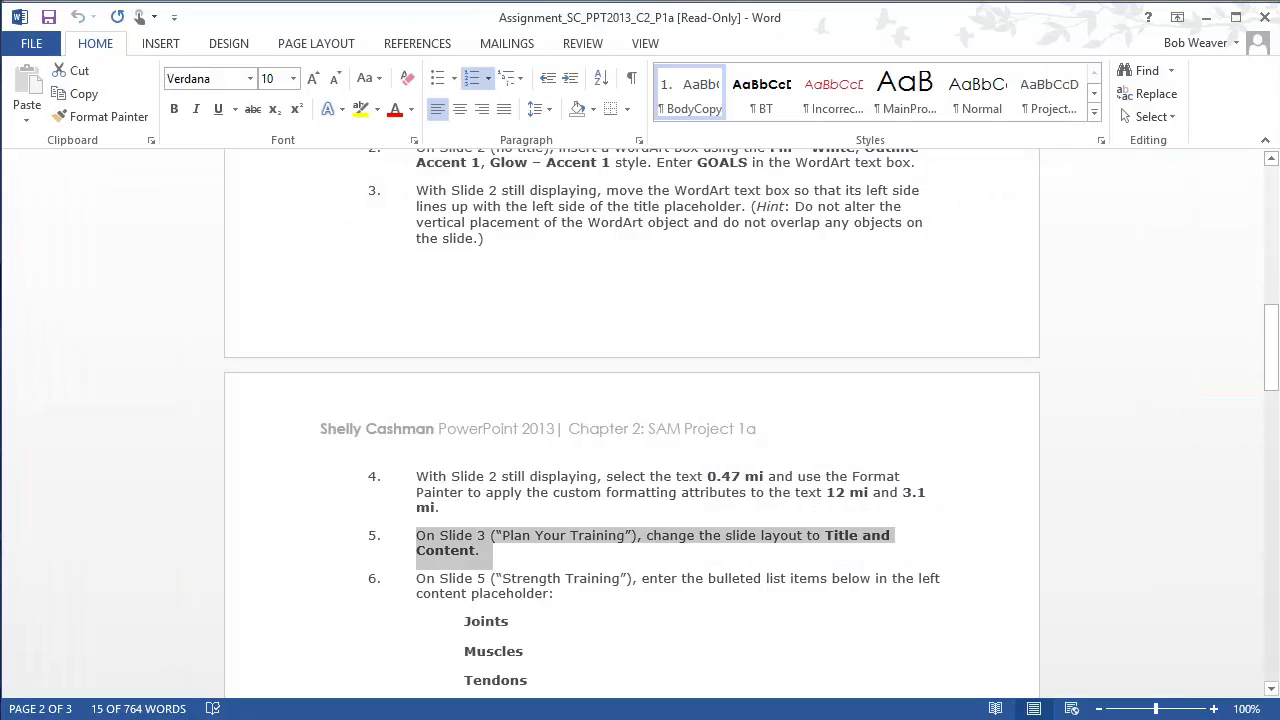
Step: Review Word step 6's Joints, Muscles and Tendons list for slide 5, then return to PowerPoint
scroll(1091, 557, down, 2)
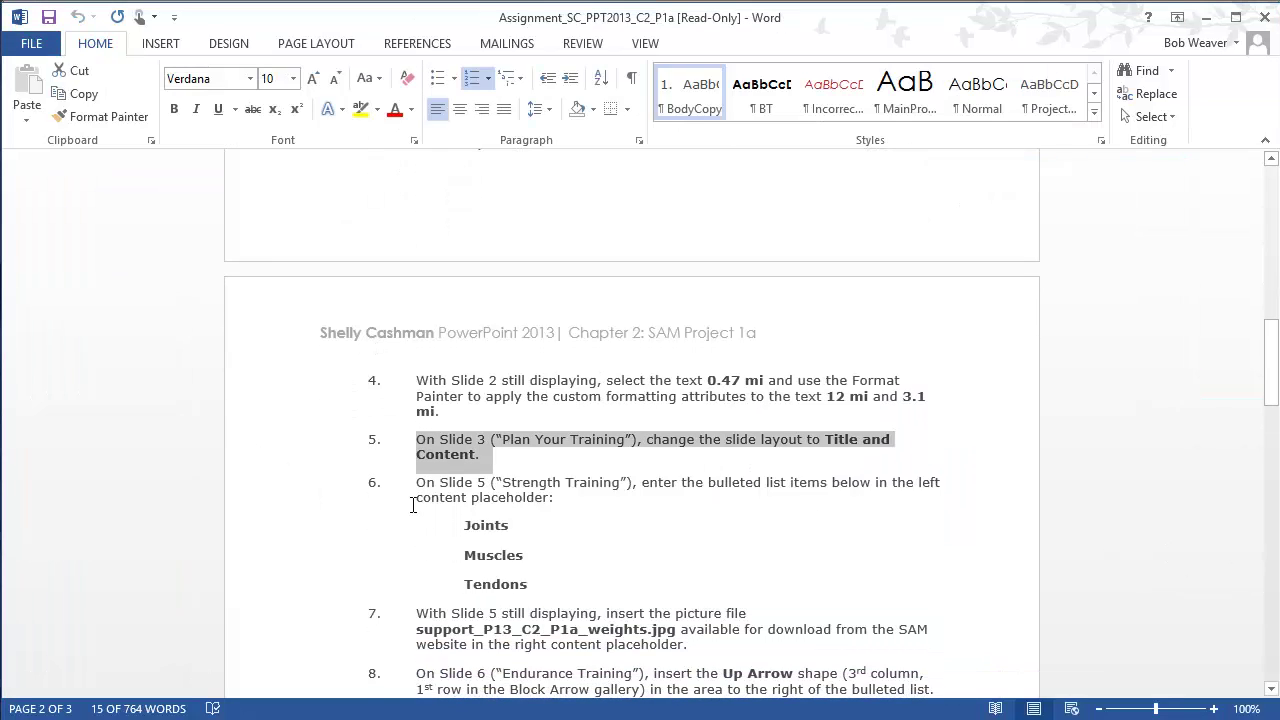
drag(418, 483, 560, 586)
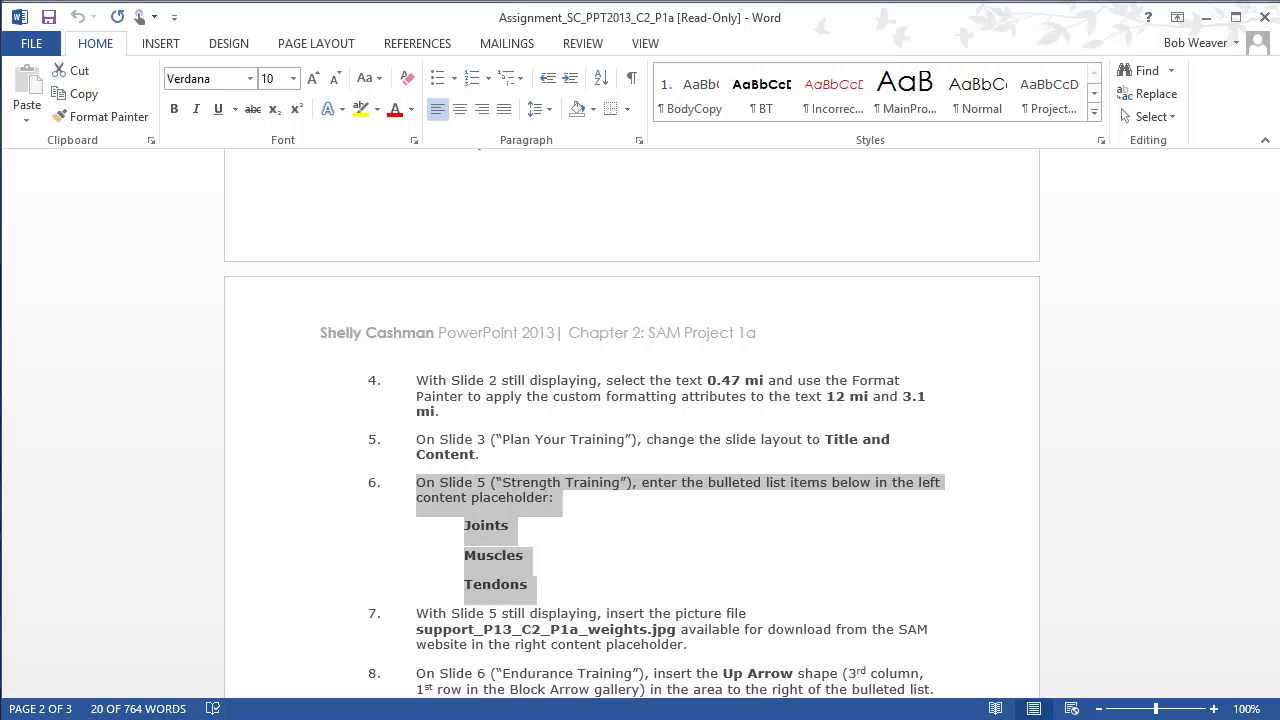
key(alt+Tab)
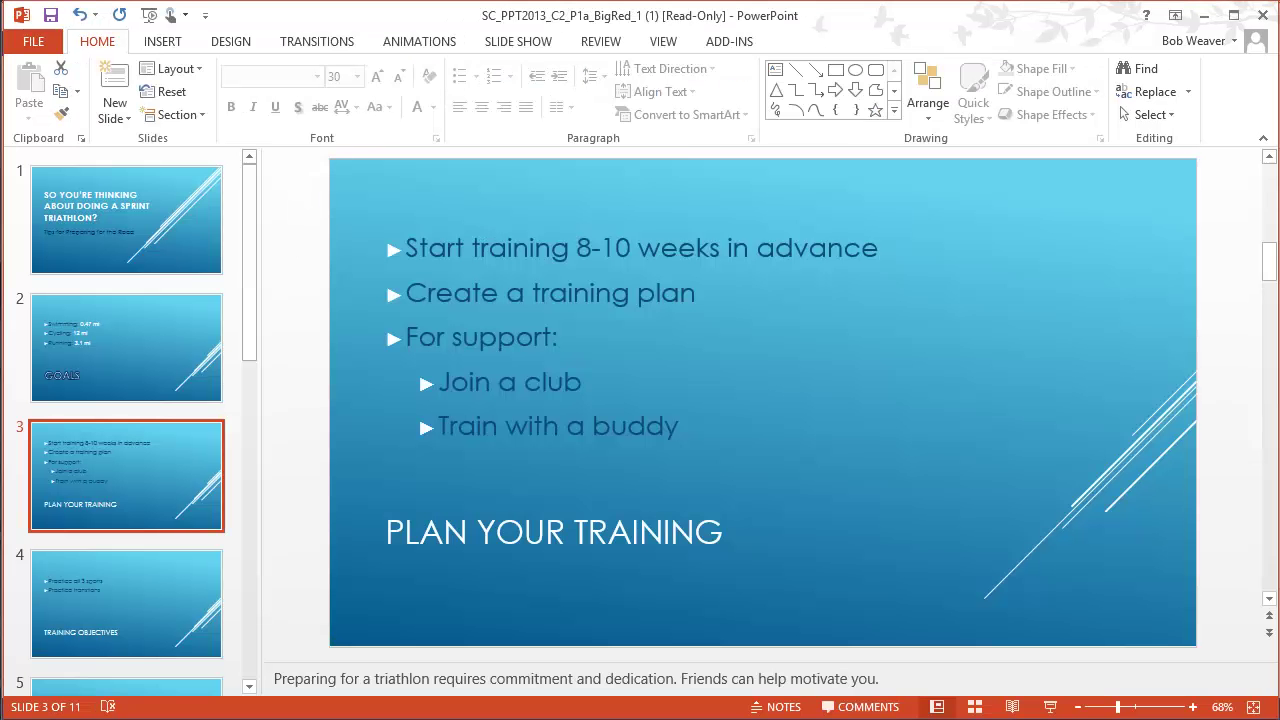
key(alt+Tab)
key(alt+Tab)
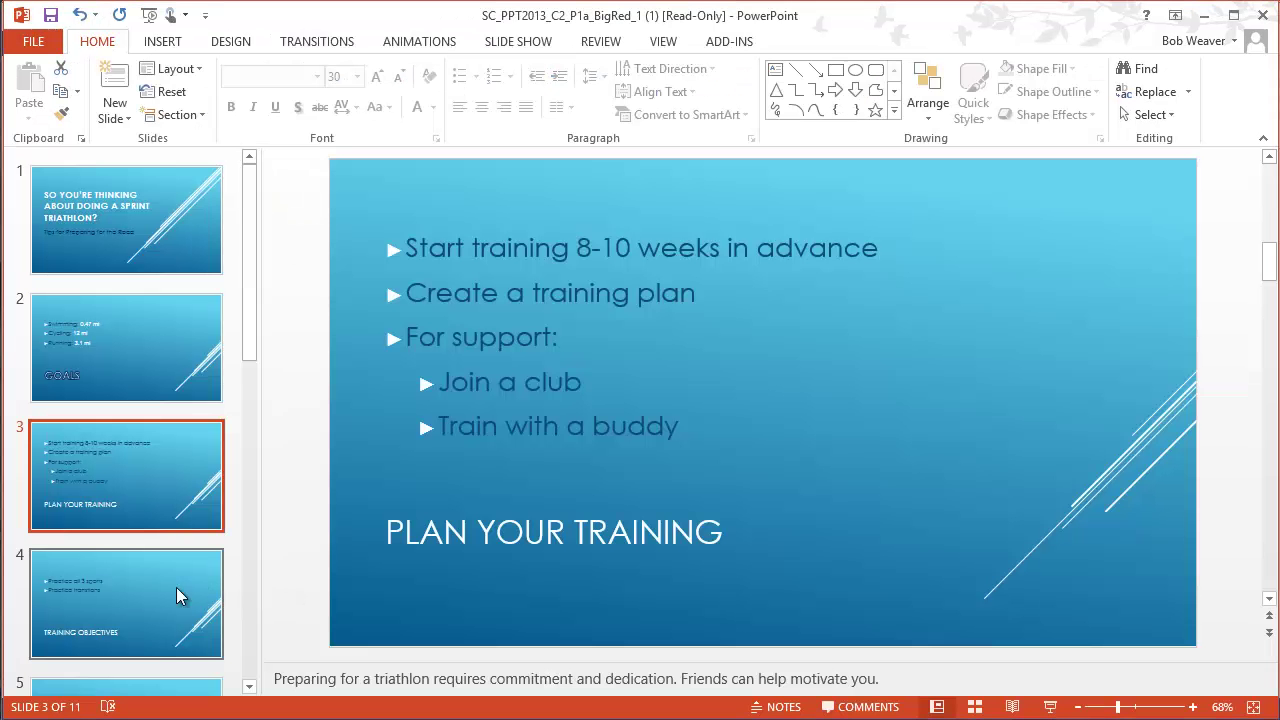
Step: On slide 5, Strength Training, type Joints and Muscles as bullets in the left content placeholder
click(139, 648)
scroll(141, 637, down, 2)
click(137, 633)
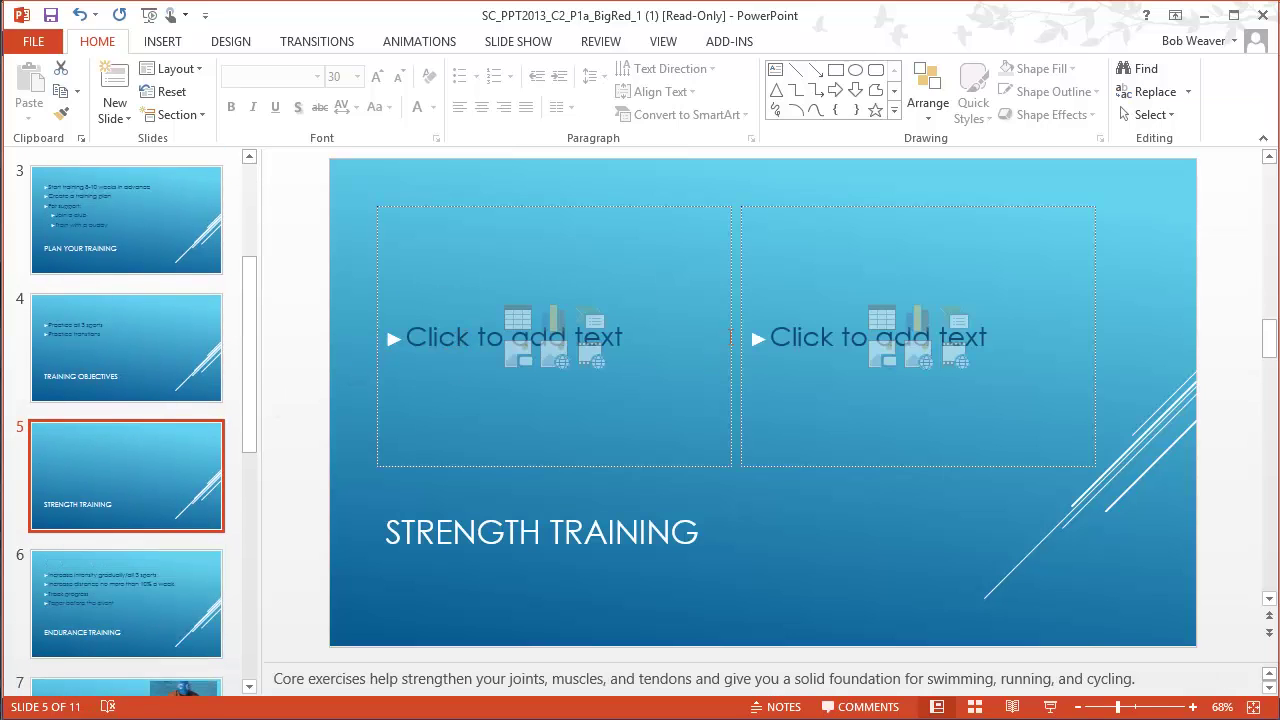
click(470, 340)
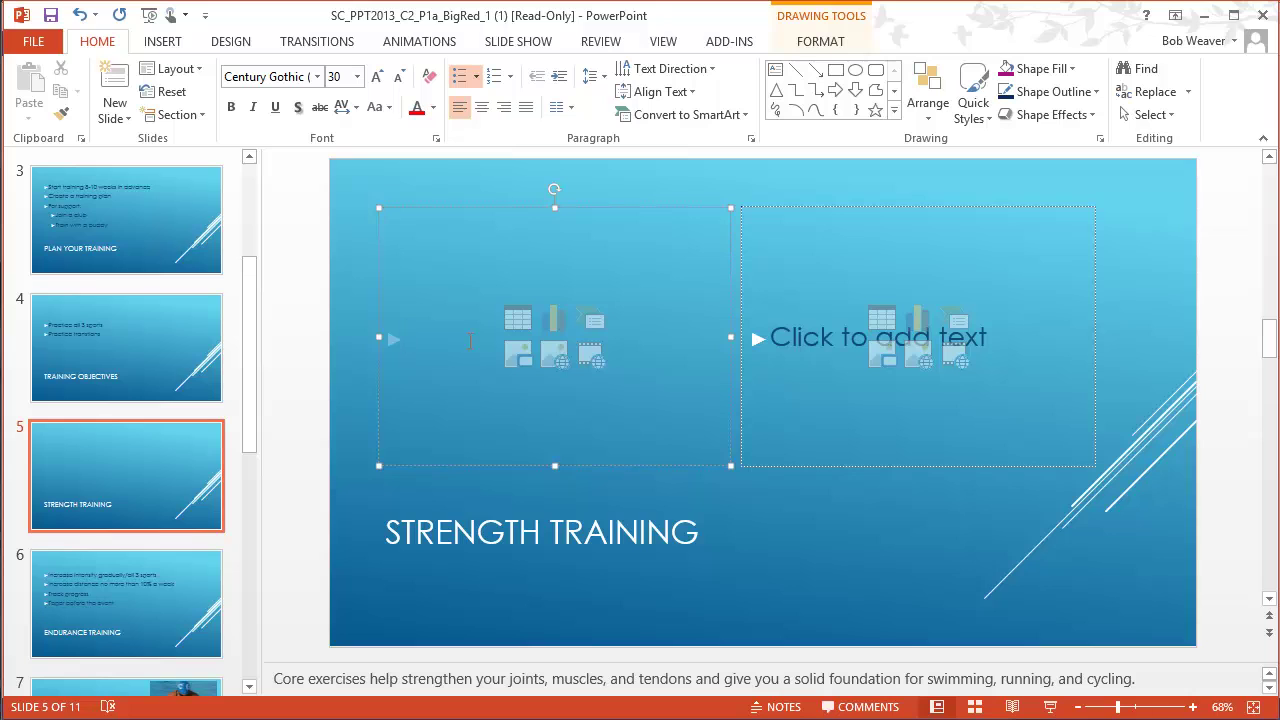
key(alt+Tab)
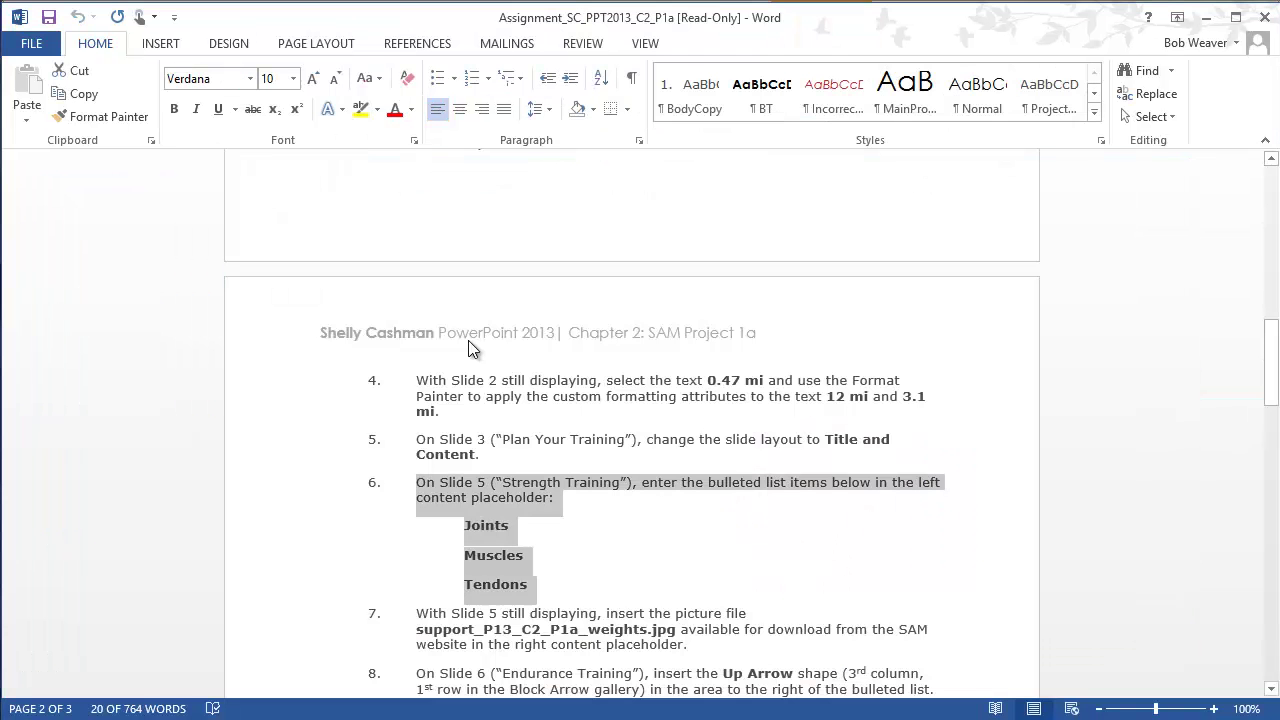
key(alt+Tab)
text(Joints)
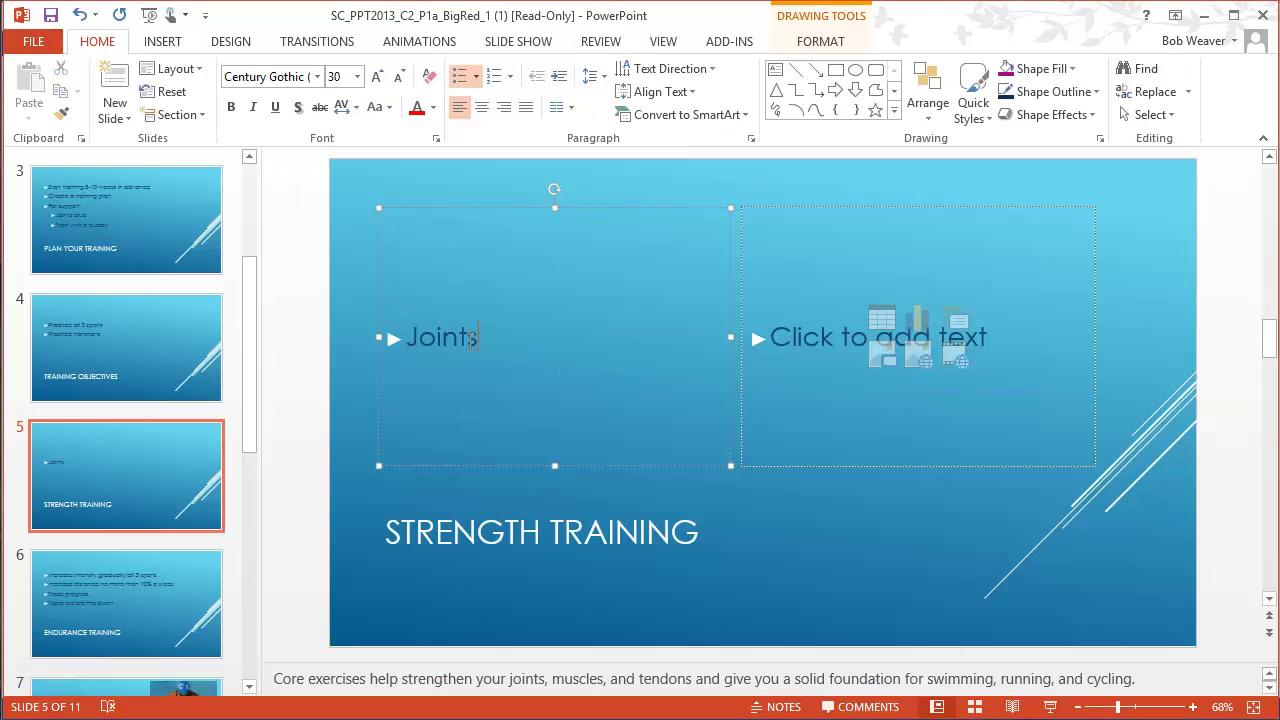
key(Return)
text(Muscles)
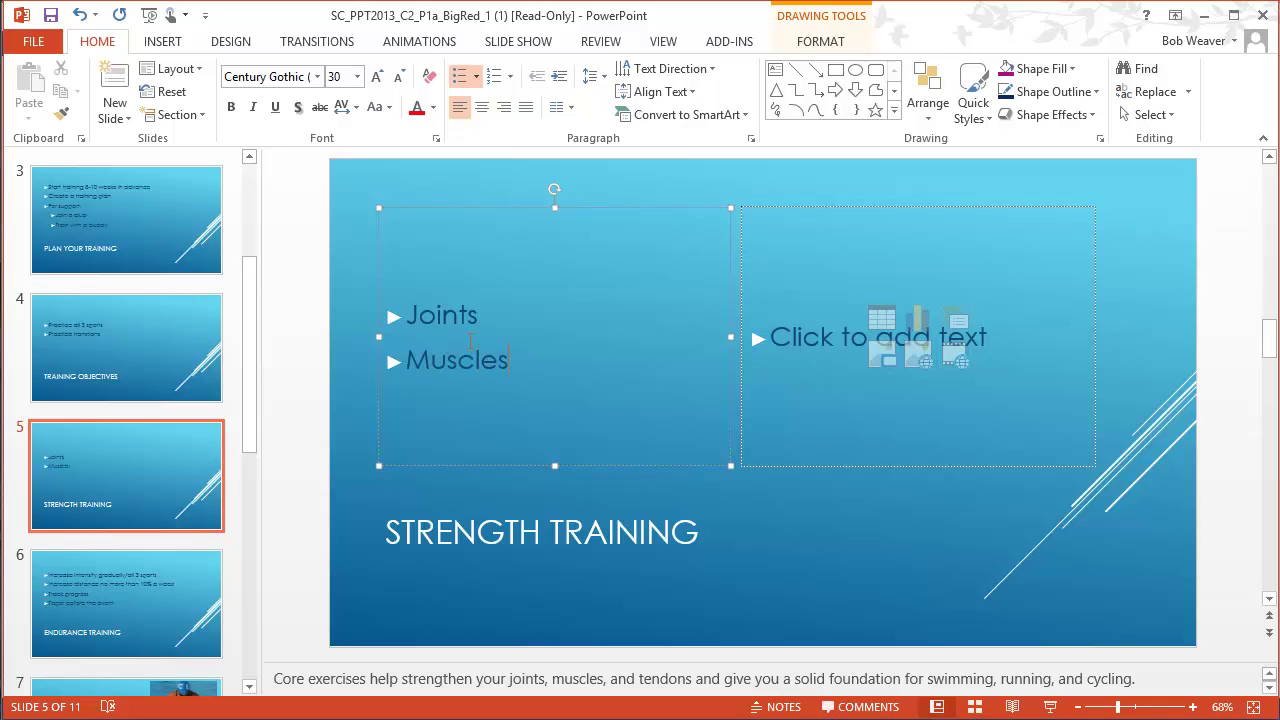